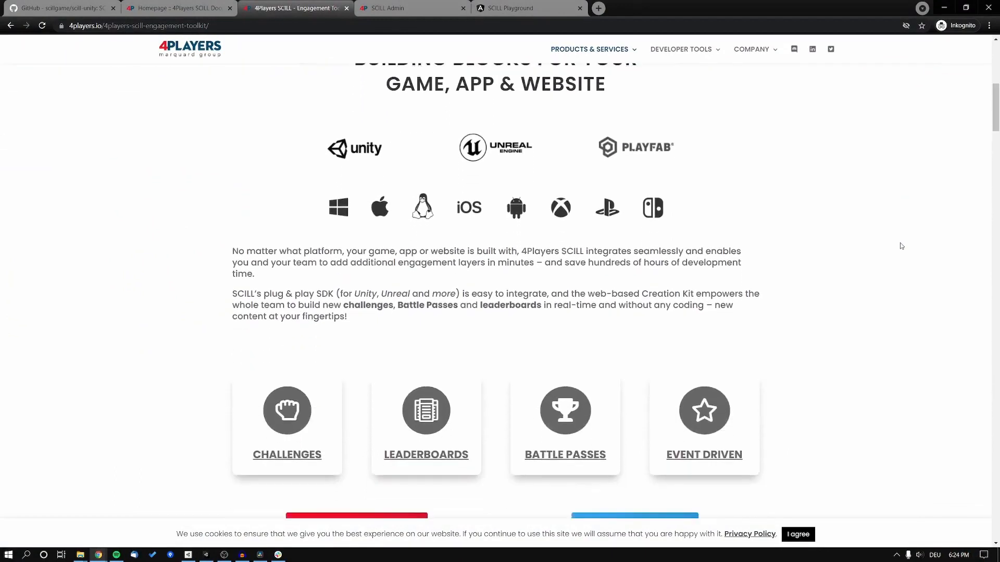
# - Look through the 4Players SCILL Engagement Toolkit page and the SCILL documentation homepage, covering challenges, leaderboards, SDKs, roadmap and value proposition
pyautogui.scroll(-1, 901, 246)
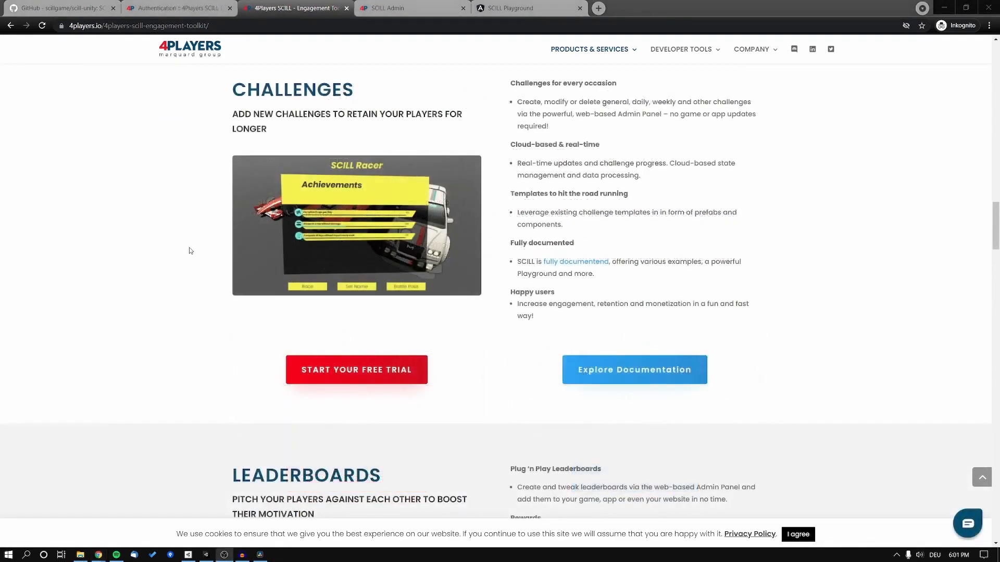
pyautogui.scroll(-6, 191, 251)
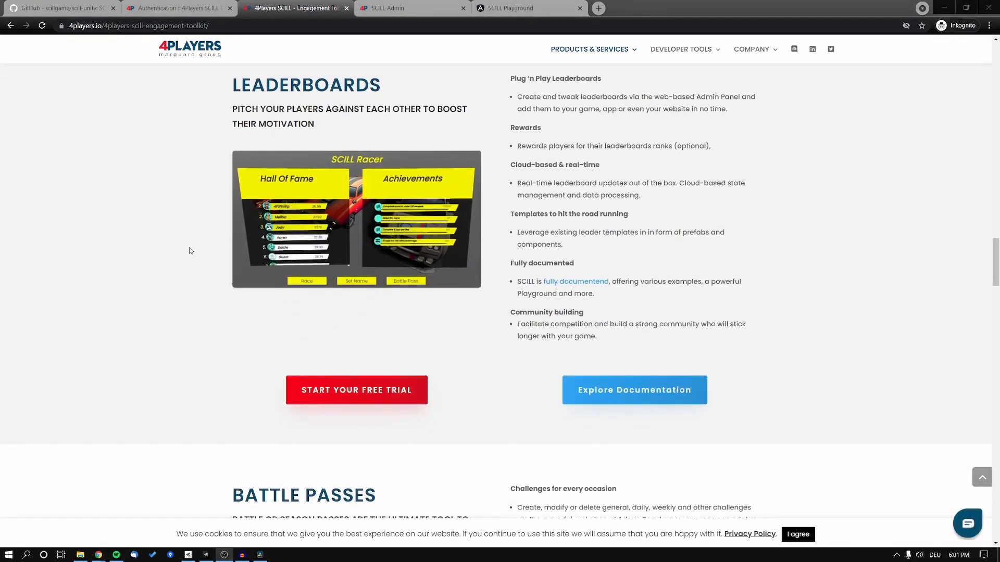
pyautogui.scroll(-6, 191, 251)
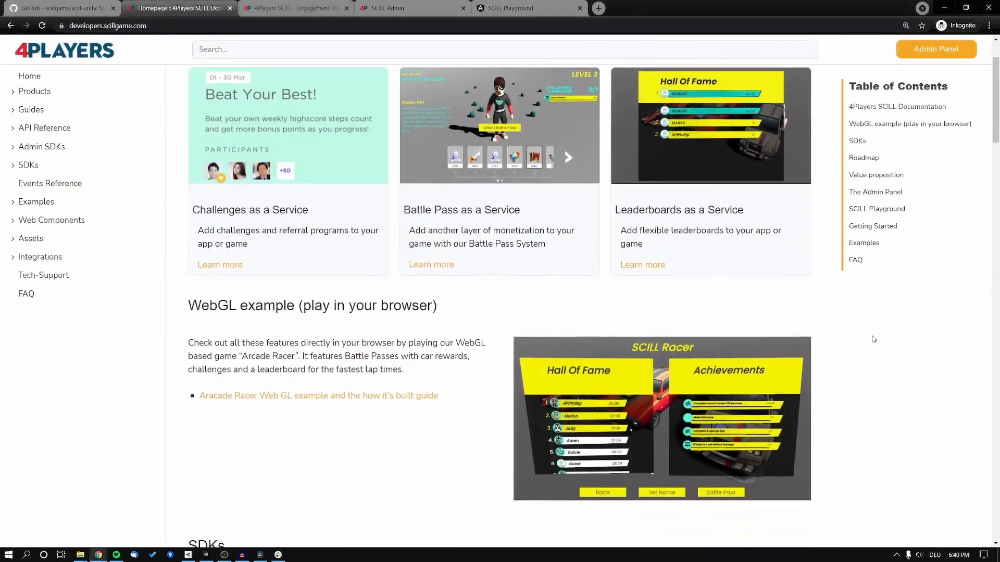
pyautogui.scroll(-2, 873, 339)
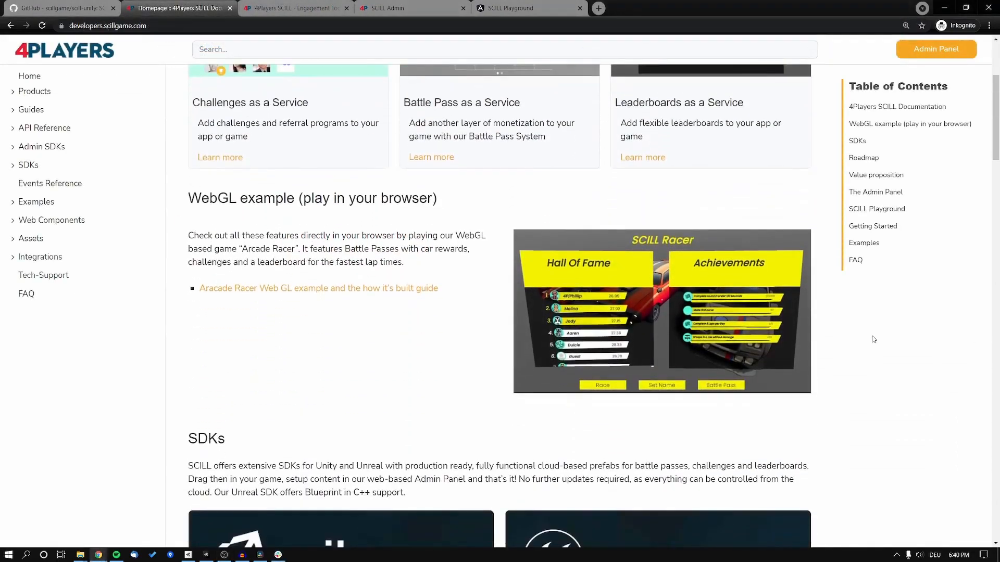
pyautogui.scroll(-2, 874, 339)
pyautogui.scroll(-5, 874, 339)
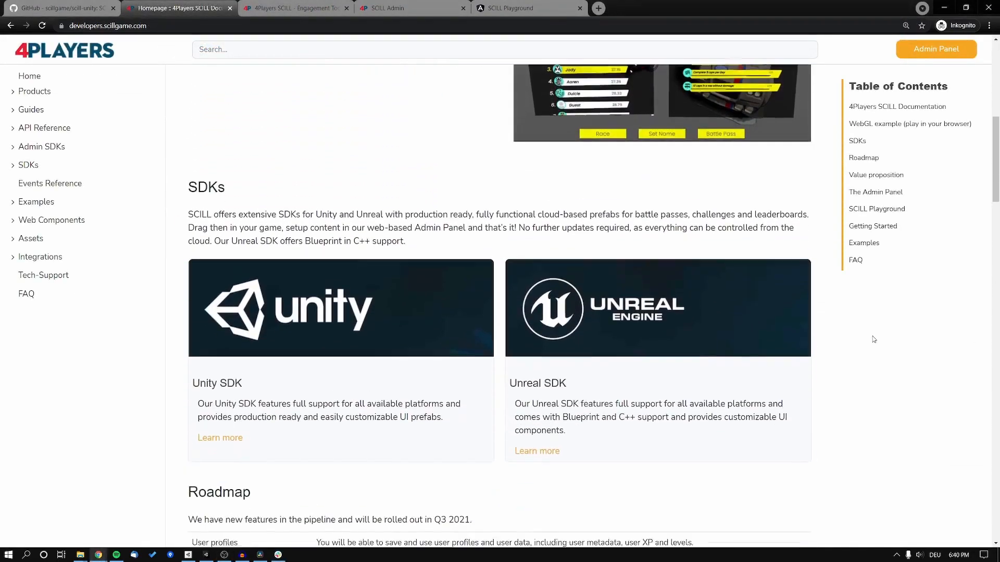
pyautogui.scroll(-7, 873, 339)
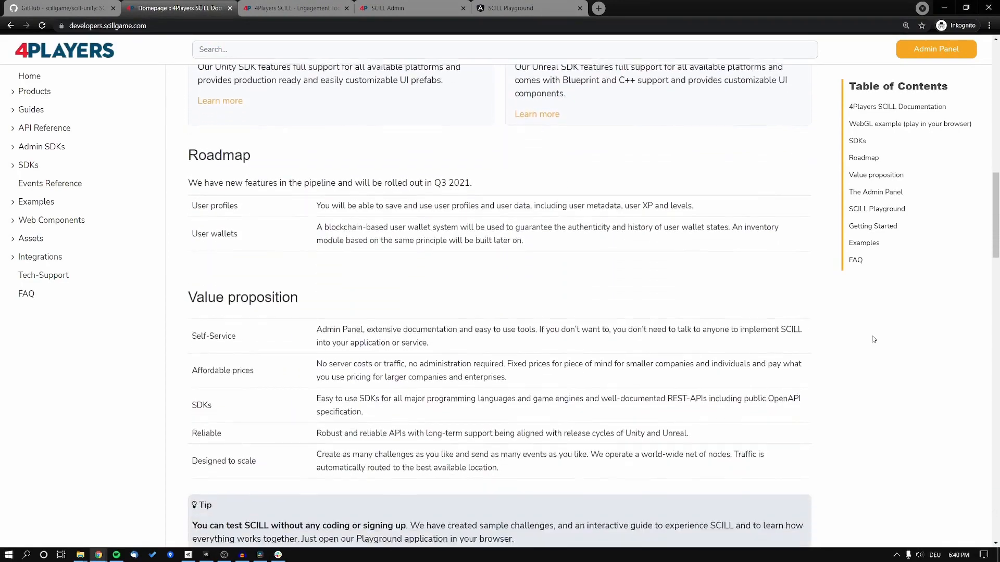
pyautogui.scroll(-8, 874, 339)
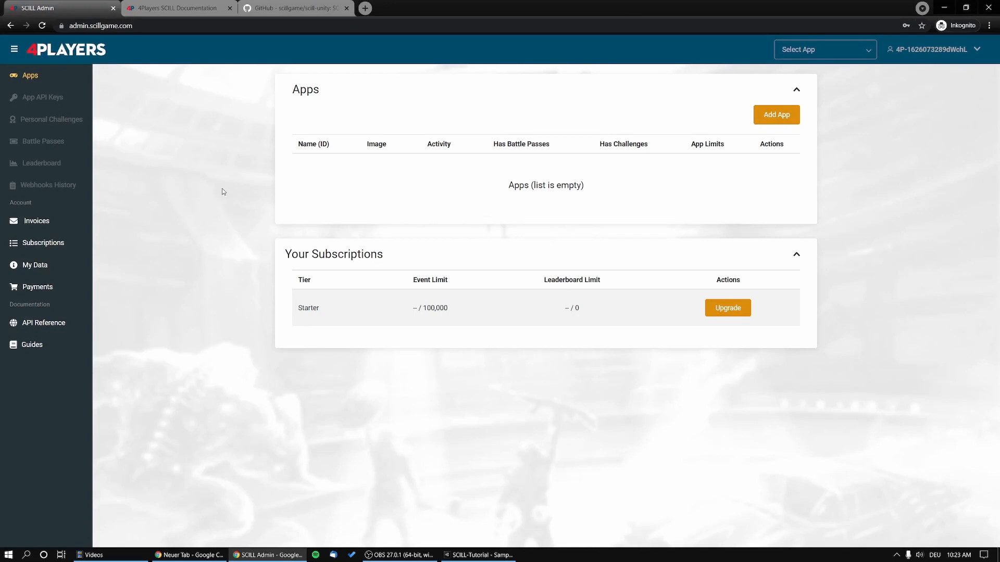
# - Start a new app in SCILL Admin with the name SCILL Tutorial and the tag Test
pyautogui.click(774, 120)
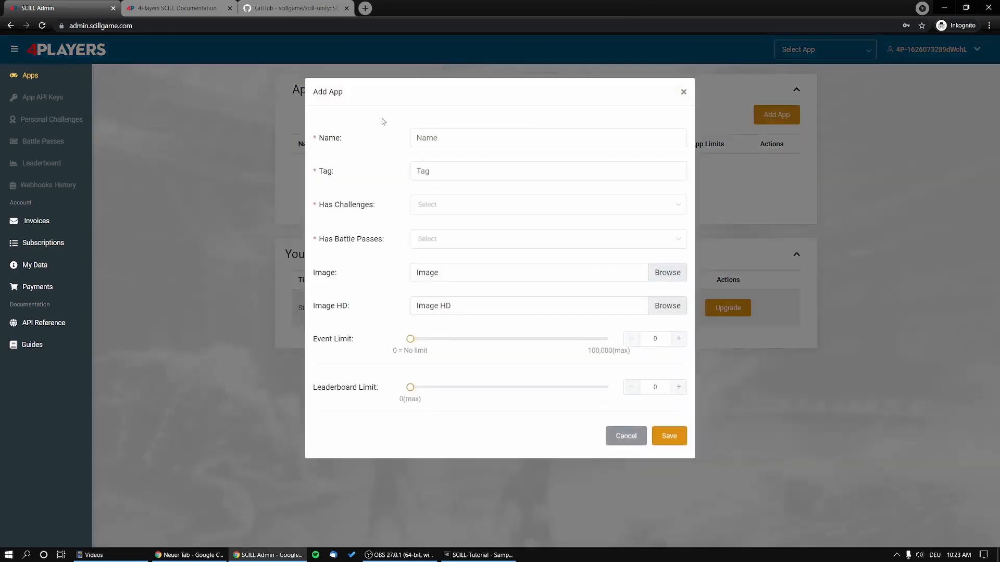
pyautogui.click(462, 142)
pyautogui.write('S')
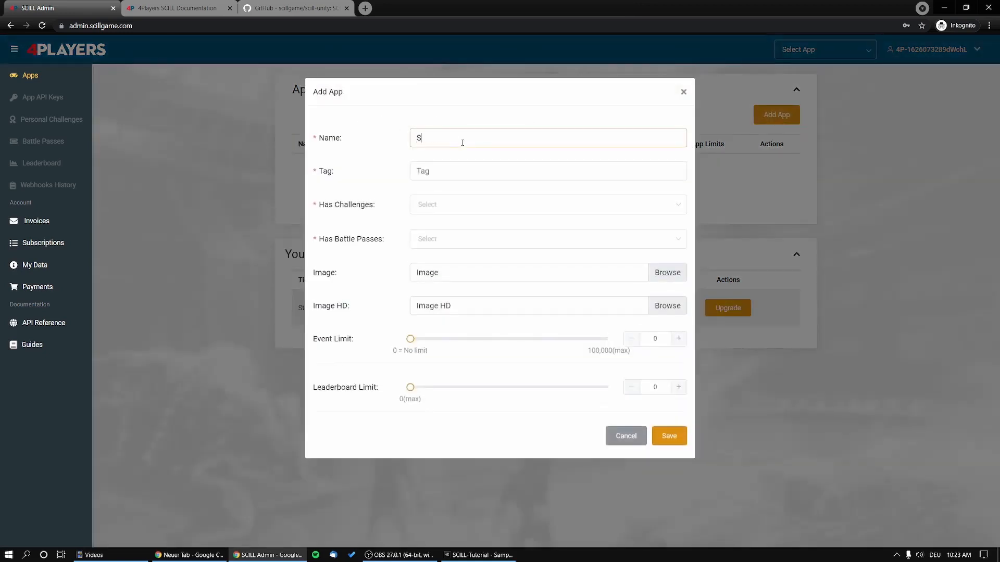
pyautogui.write('CILL Tutorial')
pyautogui.press('Tab')
pyautogui.write('Test')
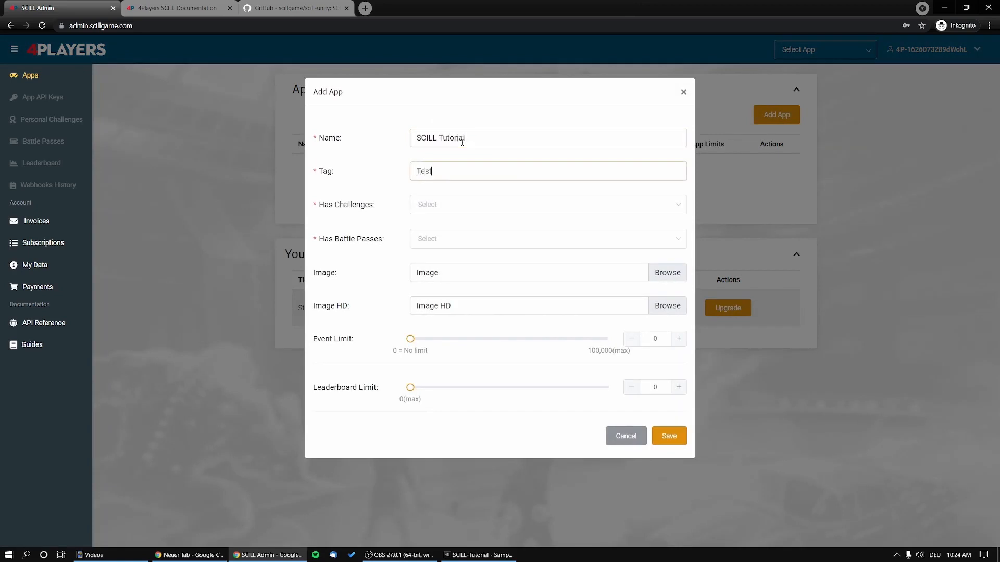
# - Enable both challenges and battle passes for the new app and save it
pyautogui.click(447, 210)
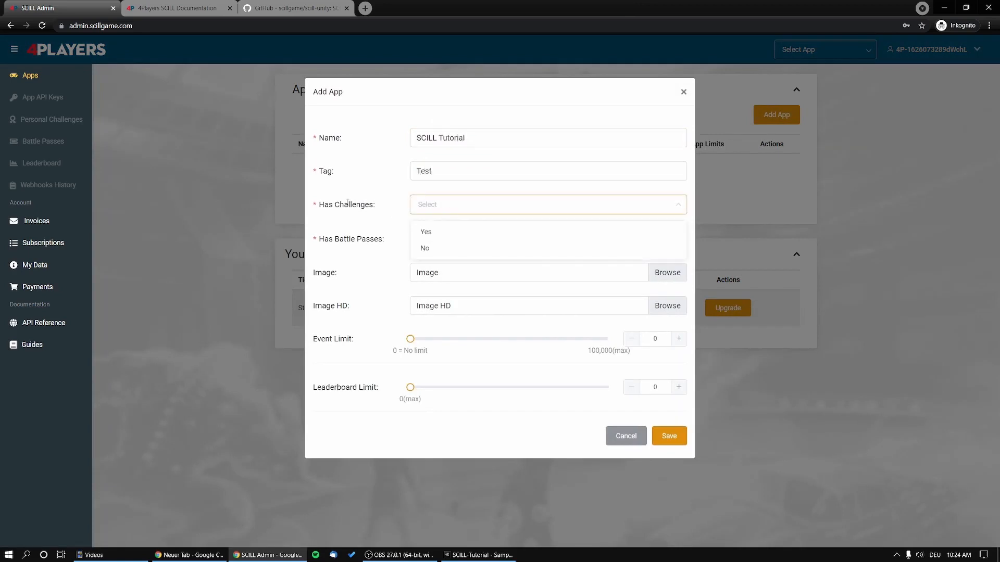
pyautogui.click(440, 231)
pyautogui.click(428, 244)
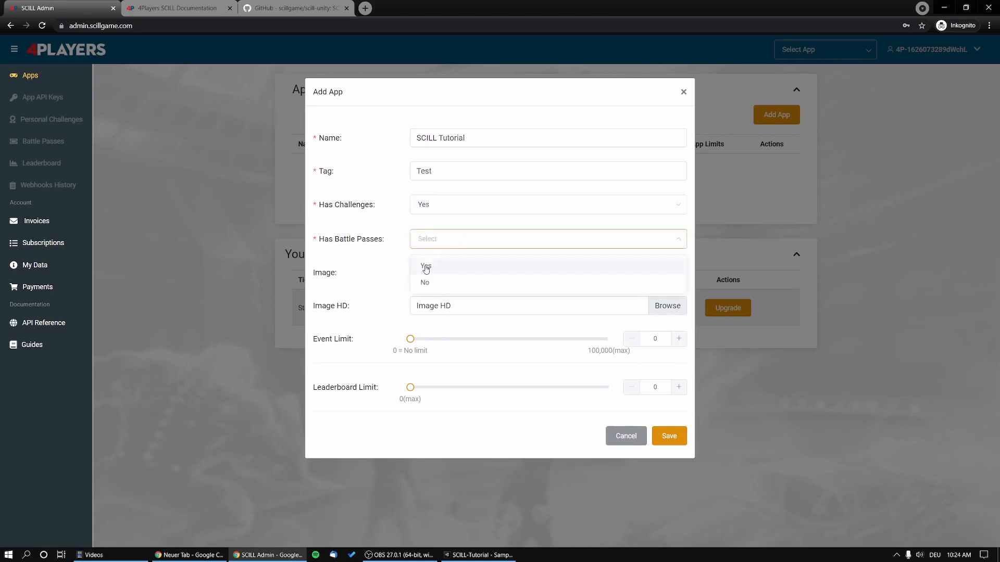
pyautogui.click(424, 264)
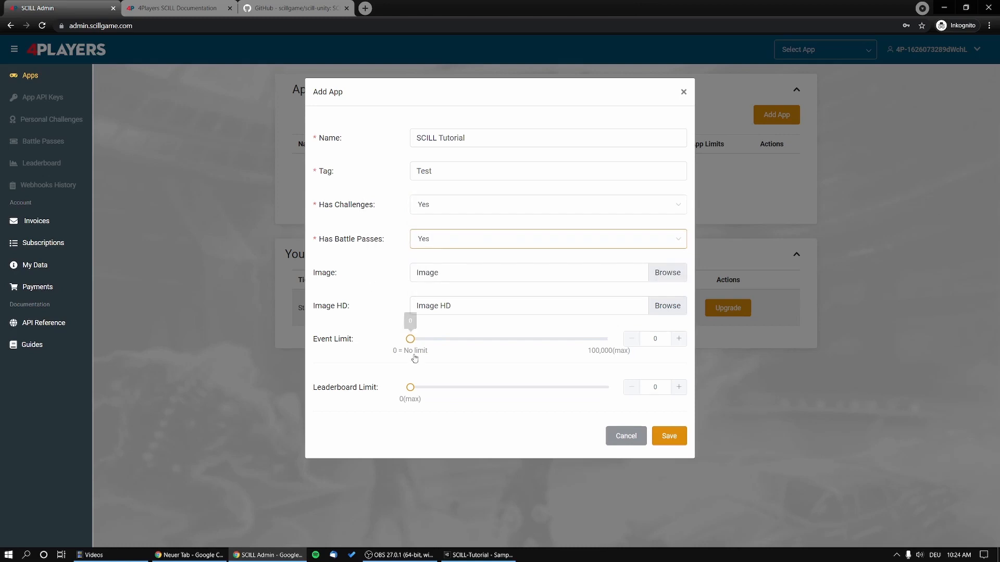
pyautogui.click(424, 438)
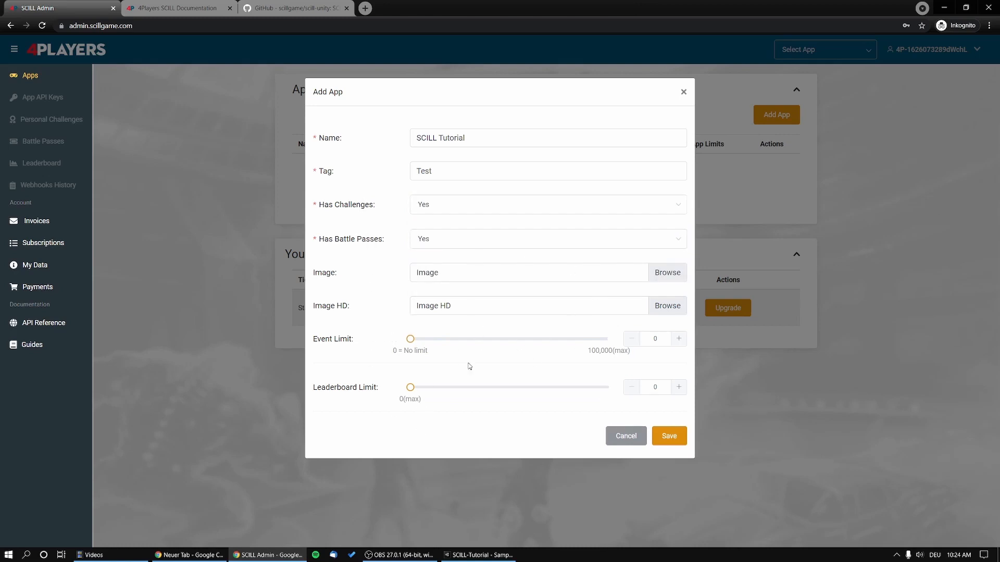
pyautogui.click(680, 429)
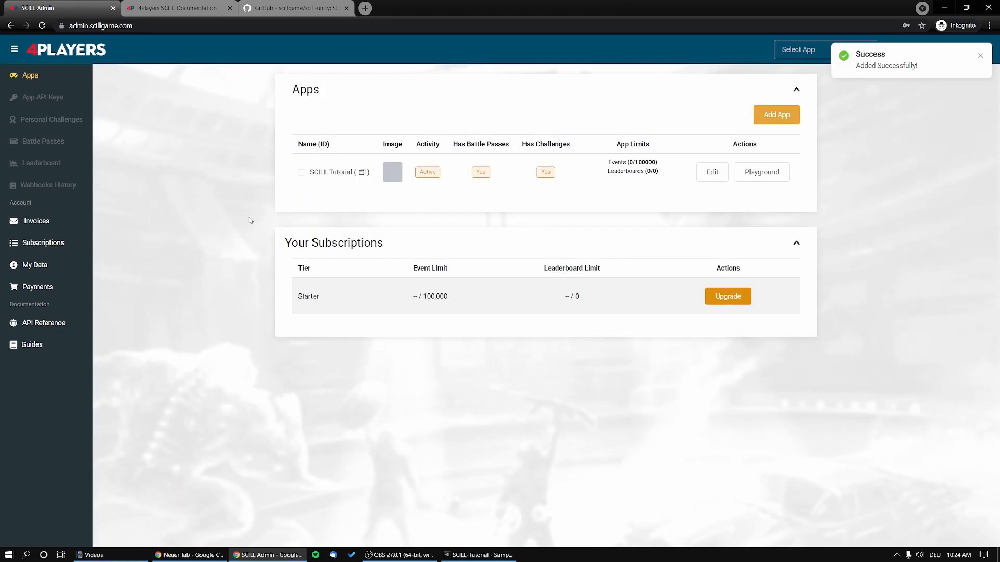
# - Make SCILL Tutorial the active app and generate an API key for it without a label
pyautogui.click(320, 175)
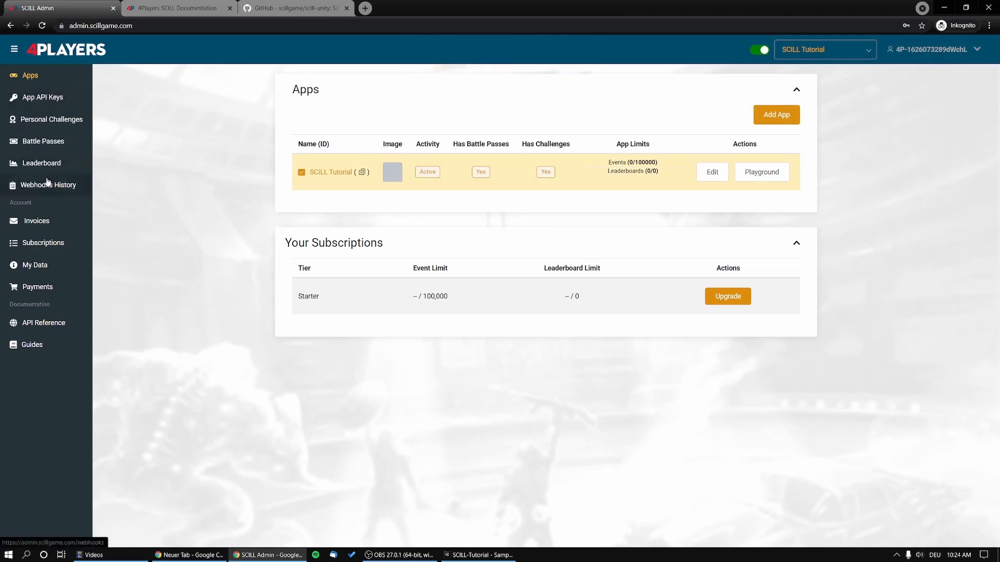
pyautogui.click(43, 98)
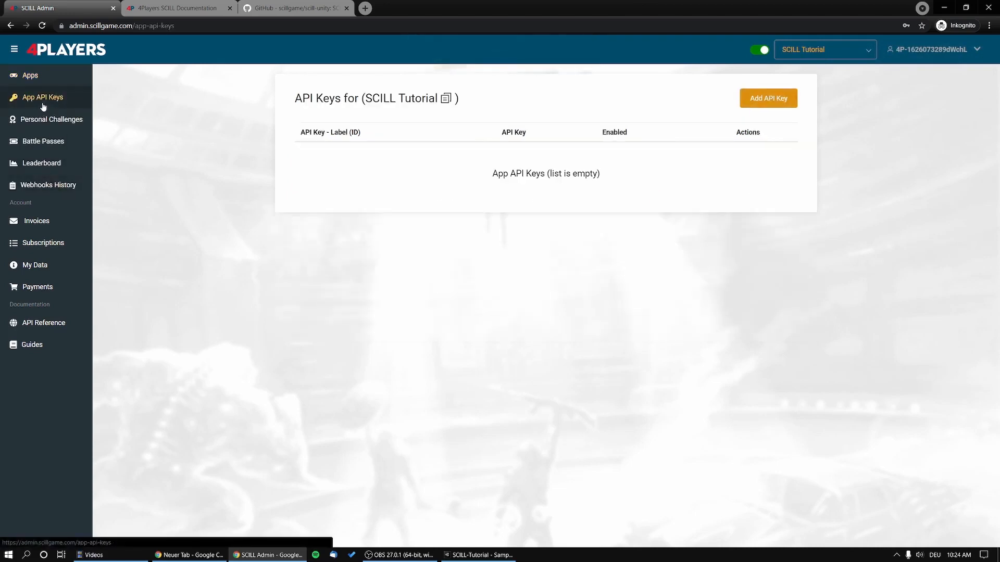
pyautogui.click(769, 102)
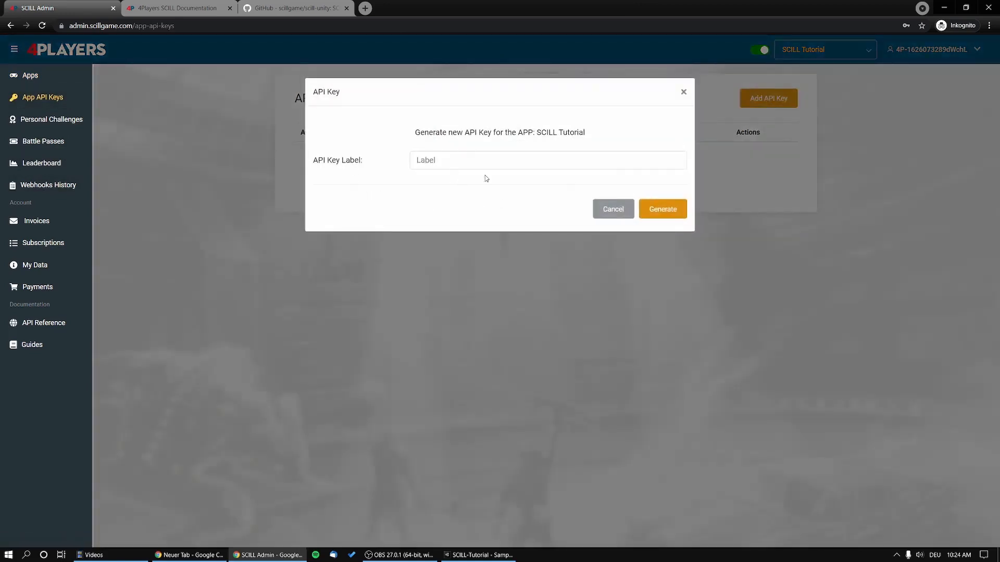
pyautogui.click(663, 208)
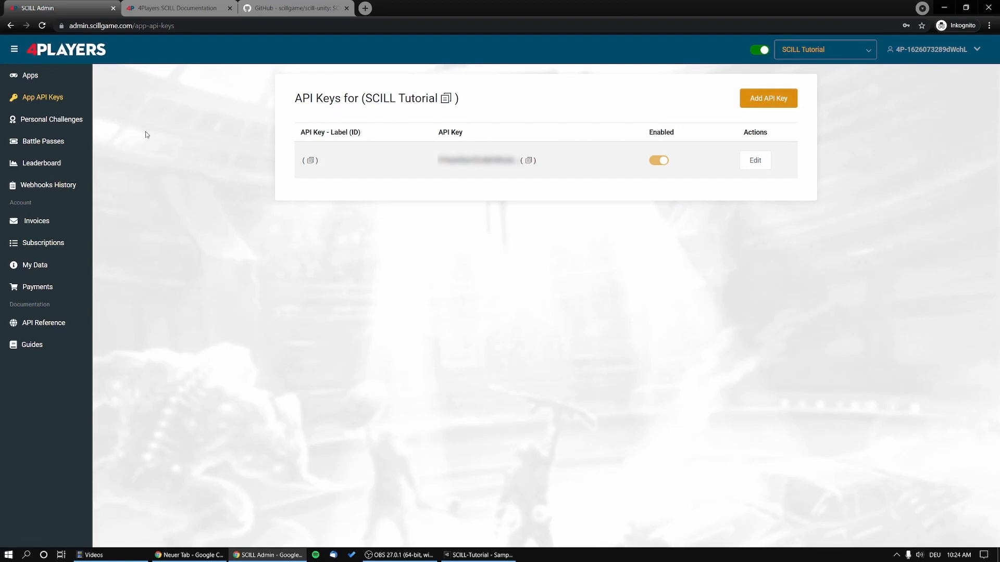
# - Start a new personal challenge category named Daily with the type Daily category
pyautogui.click(55, 121)
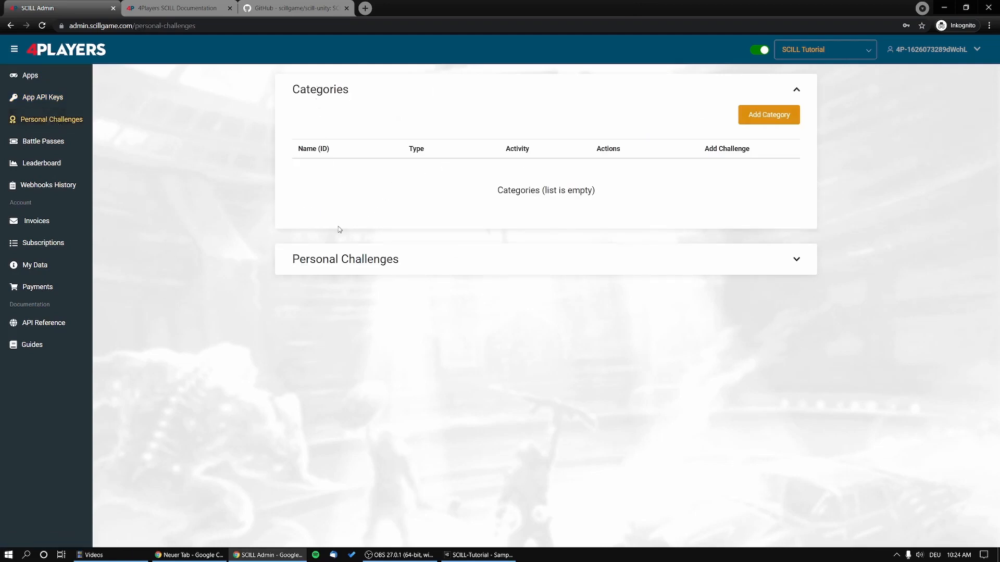
pyautogui.click(348, 255)
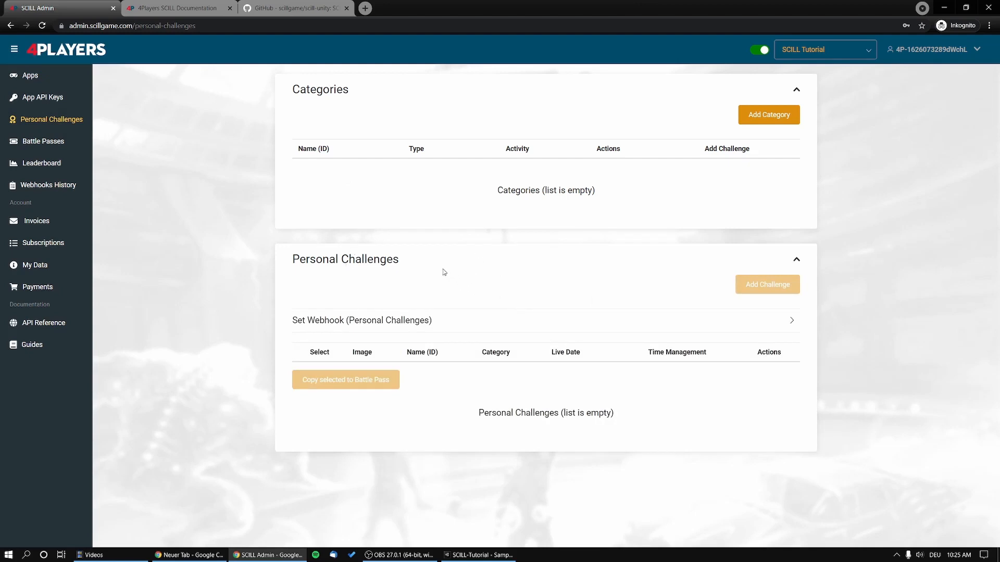
pyautogui.click(776, 119)
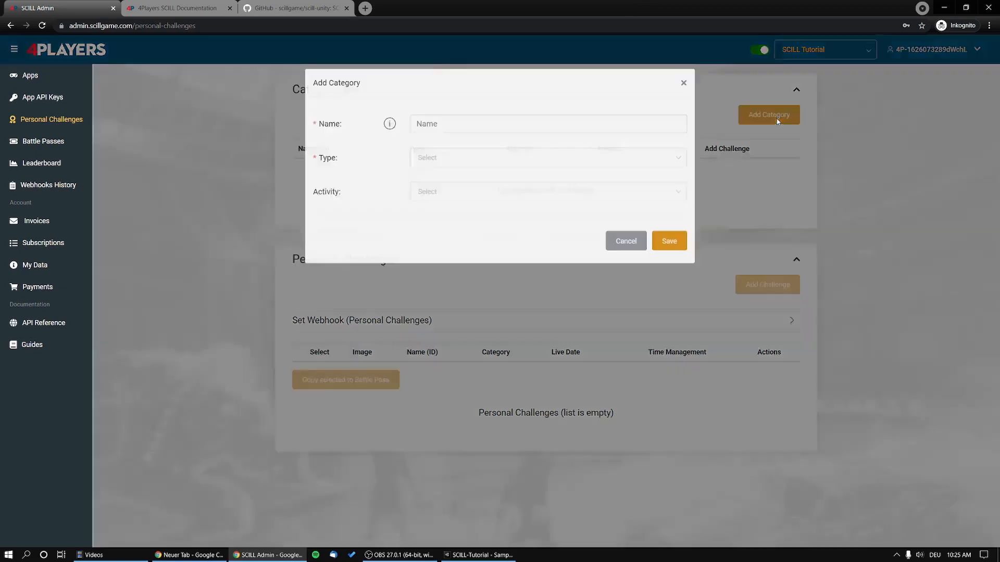
pyautogui.click(517, 134)
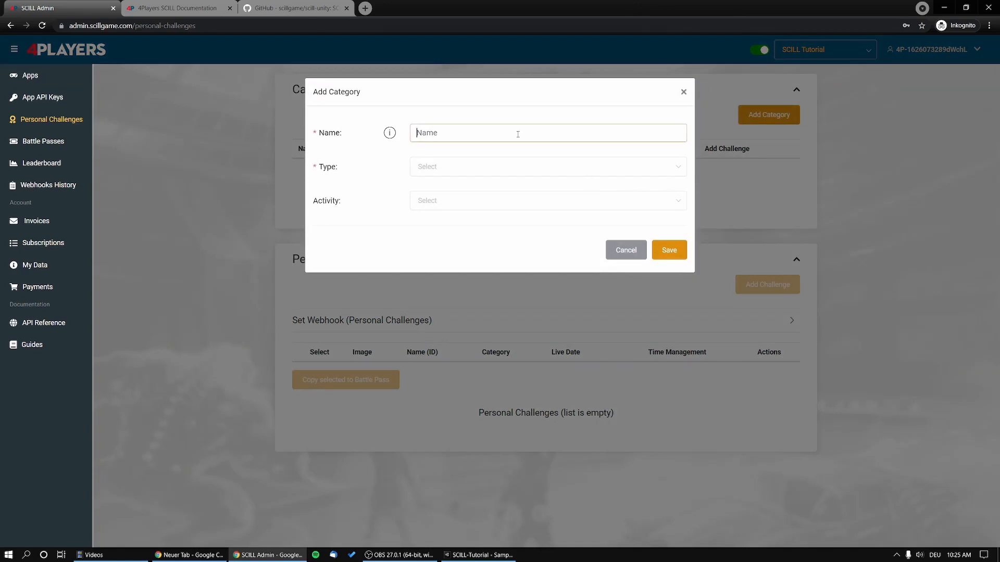
pyautogui.write('Daily')
pyautogui.click(444, 169)
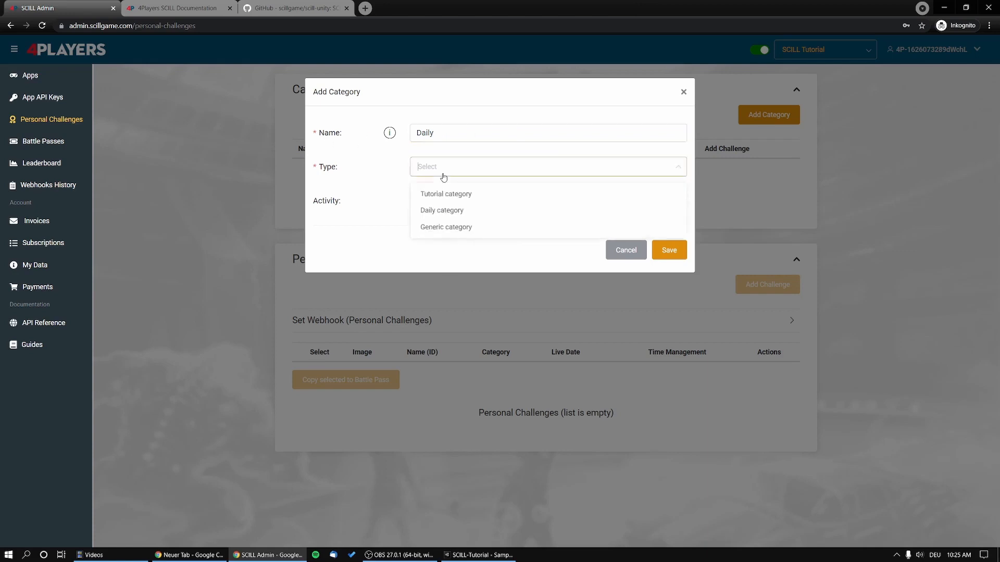
pyautogui.click(458, 213)
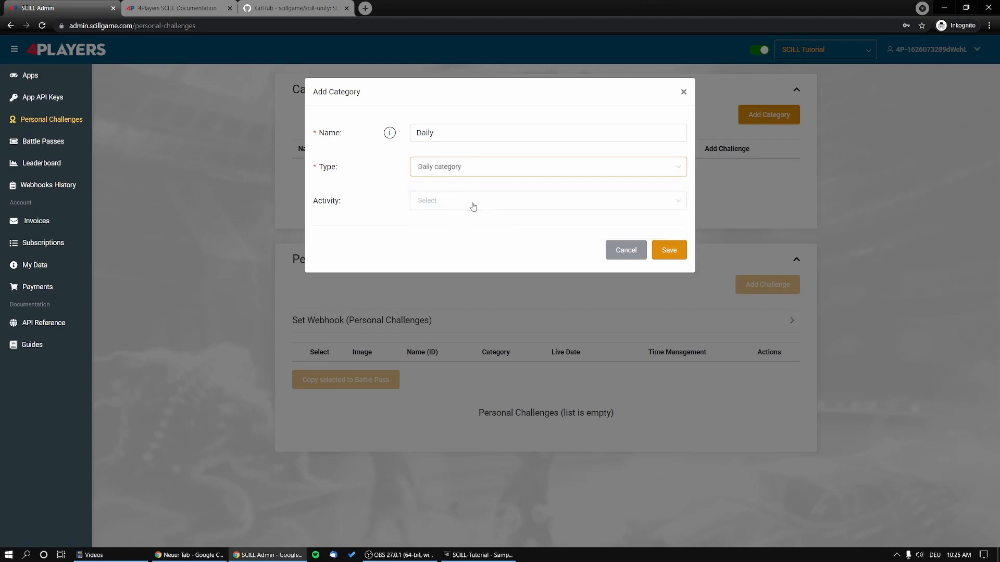
# - Set the Daily category's activity to Active and save the category
pyautogui.click(470, 205)
pyautogui.click(439, 228)
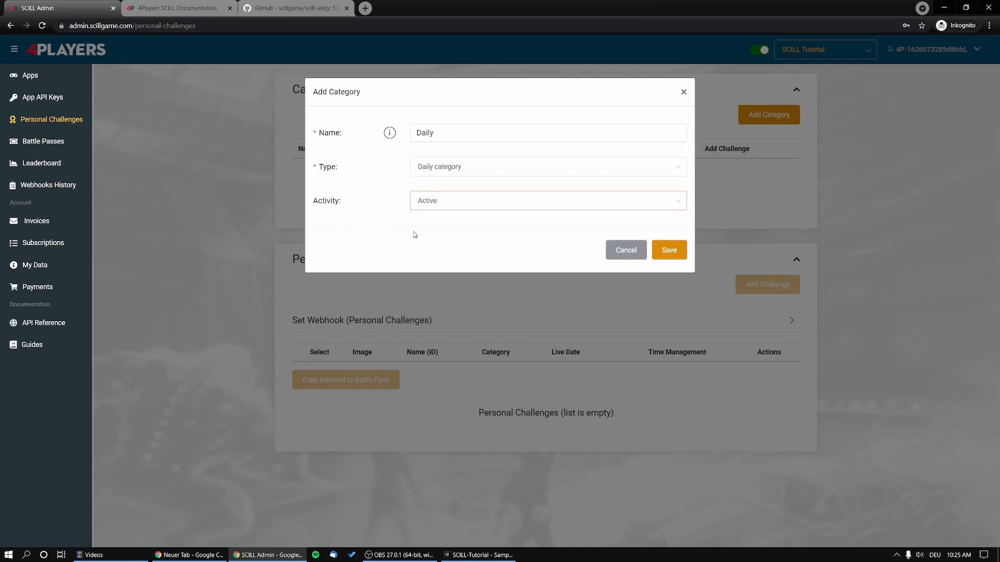
pyautogui.click(453, 198)
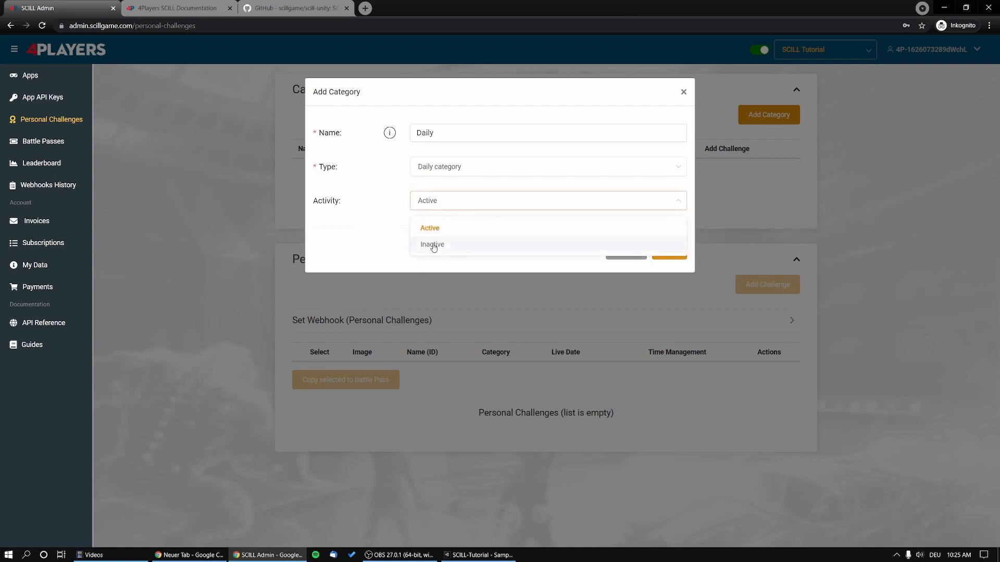
pyautogui.click(374, 239)
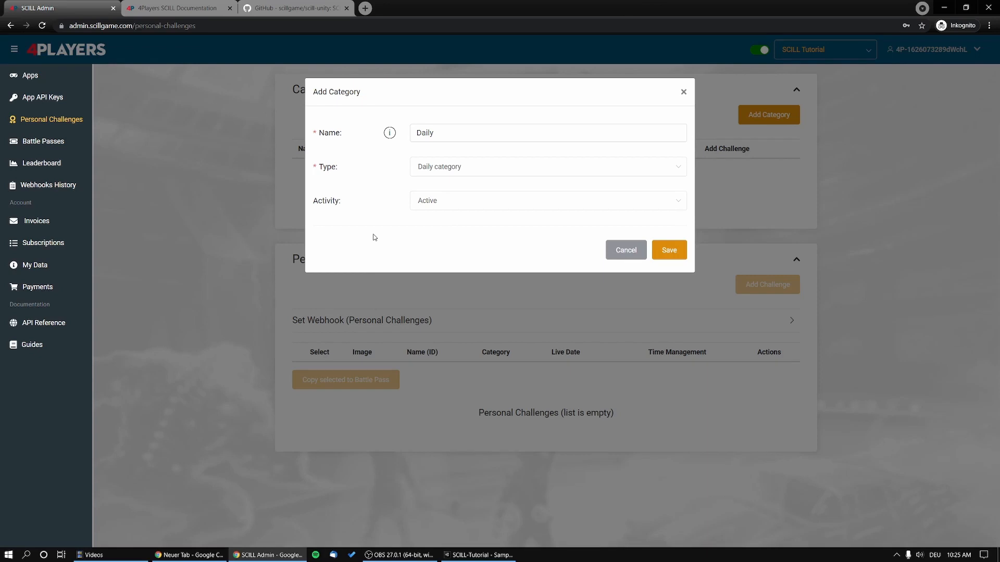
pyautogui.click(668, 250)
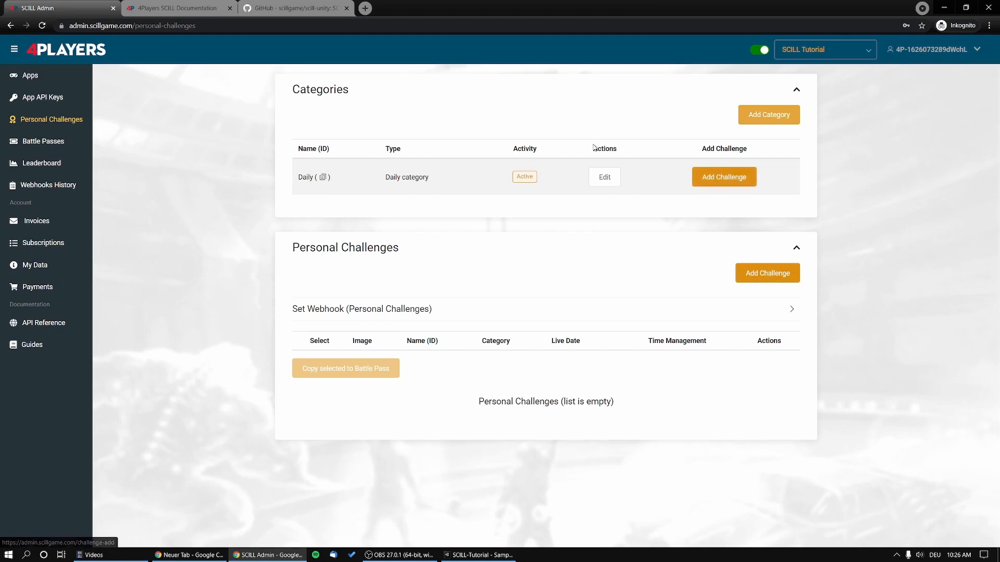
# - Start a new personal challenge in the Daily category and name it Daily Kills
pyautogui.click(719, 178)
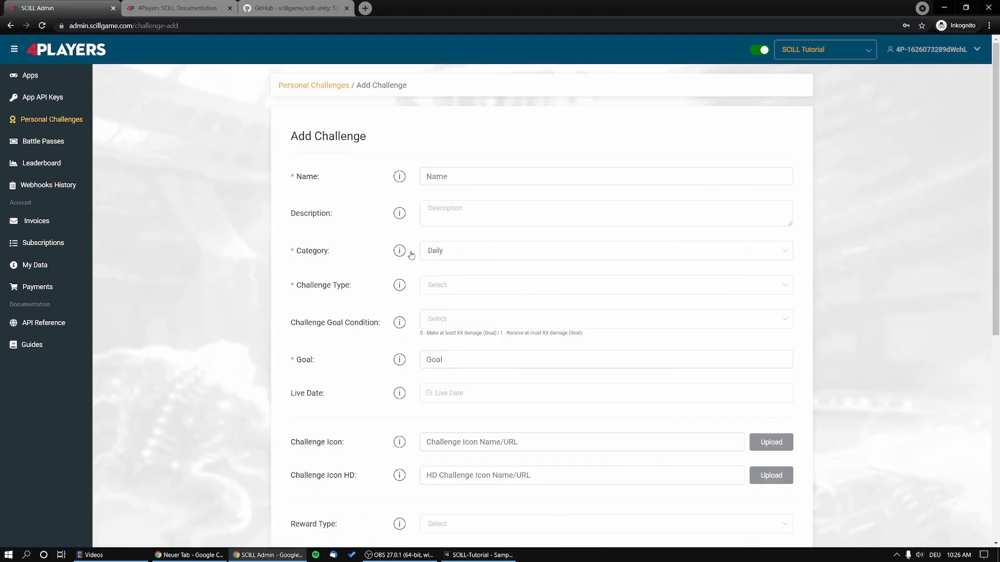
pyautogui.click(458, 256)
pyautogui.click(457, 255)
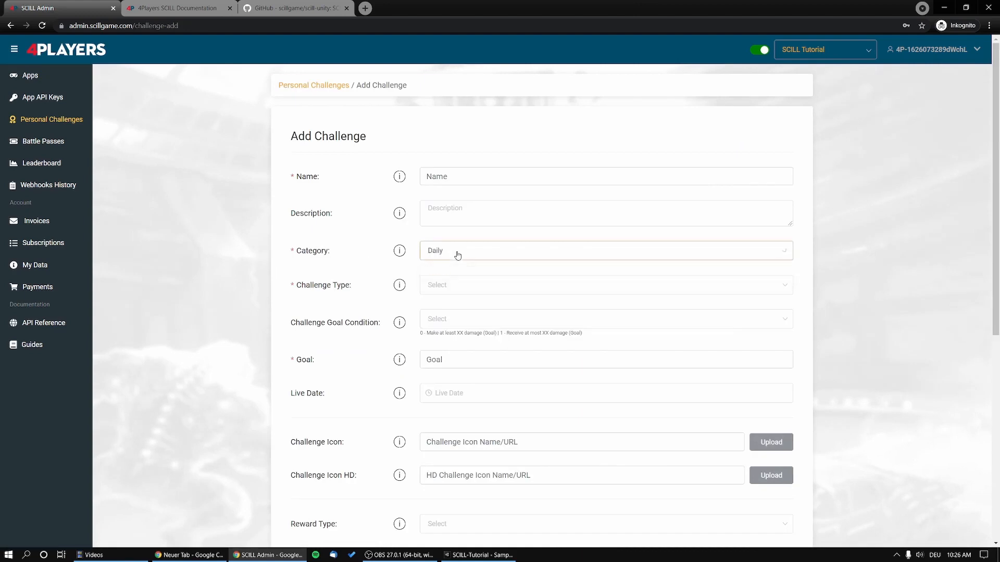
pyautogui.click(464, 179)
pyautogui.write('Dail')
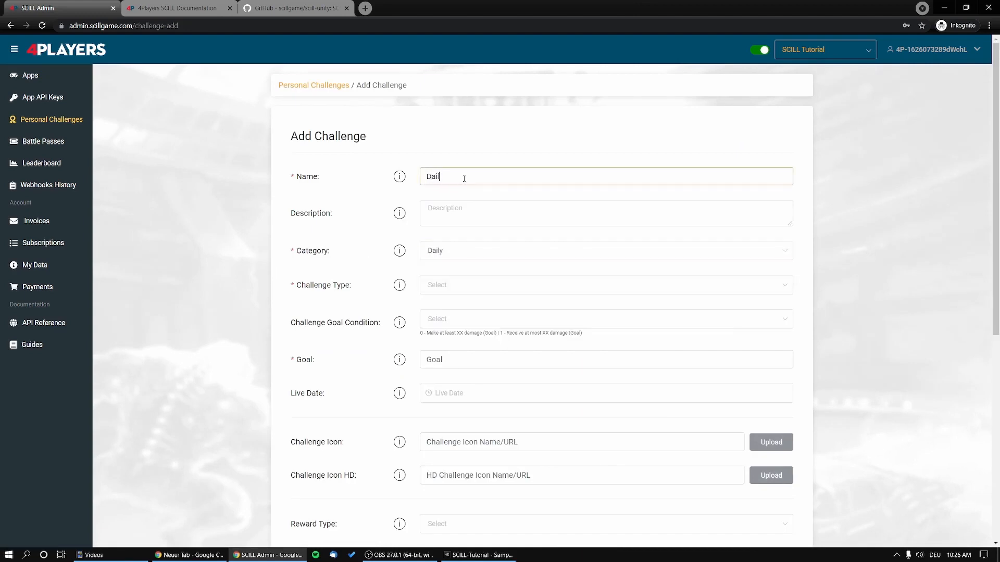
pyautogui.write('y Kills')
# - Select Daily as the category of the Daily Kills challenge
pyautogui.scroll(-2, 516, 171)
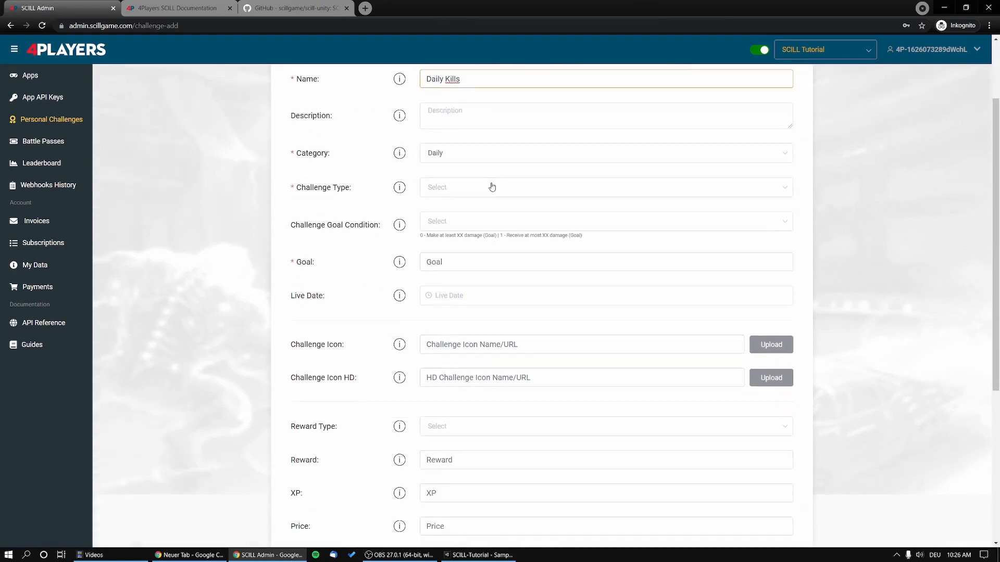
pyautogui.click(453, 153)
pyautogui.click(447, 176)
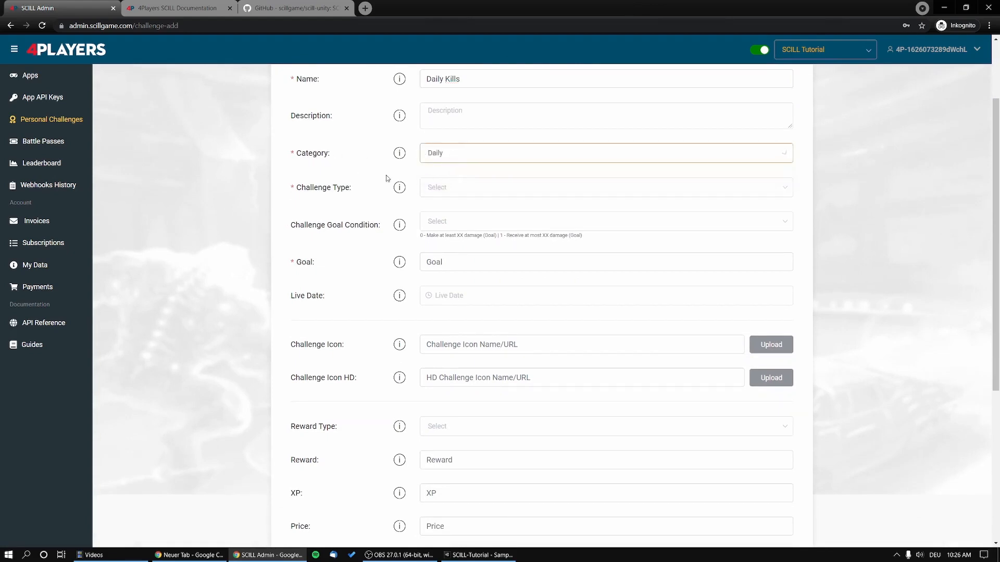
# - Set the challenge type to Kill enemy (kill-enemy)
pyautogui.click(443, 188)
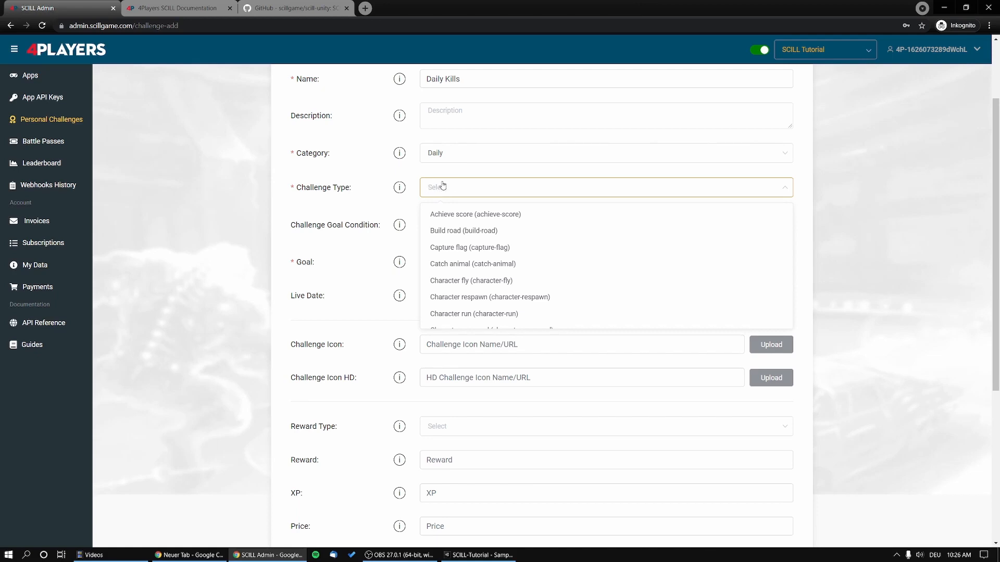
pyautogui.scroll(2, 494, 158)
pyautogui.scroll(-1, 480, 265)
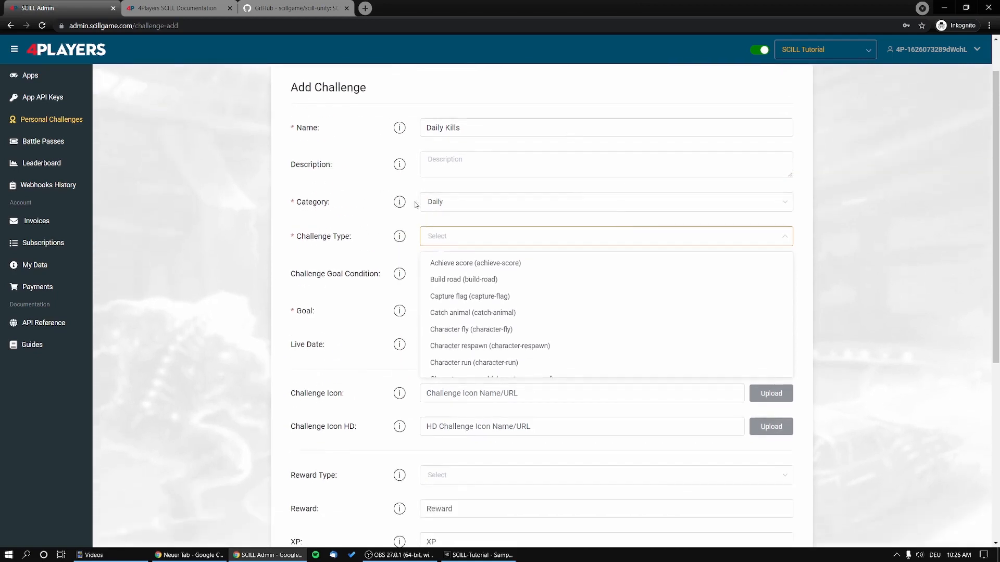
pyautogui.scroll(-2, 513, 315)
pyautogui.scroll(-5, 514, 316)
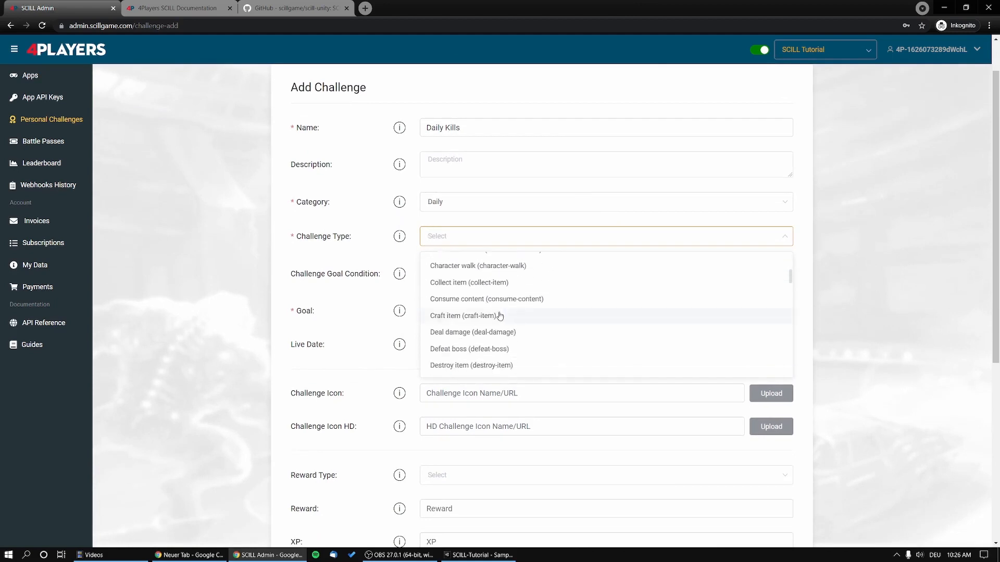
pyautogui.scroll(-3, 481, 314)
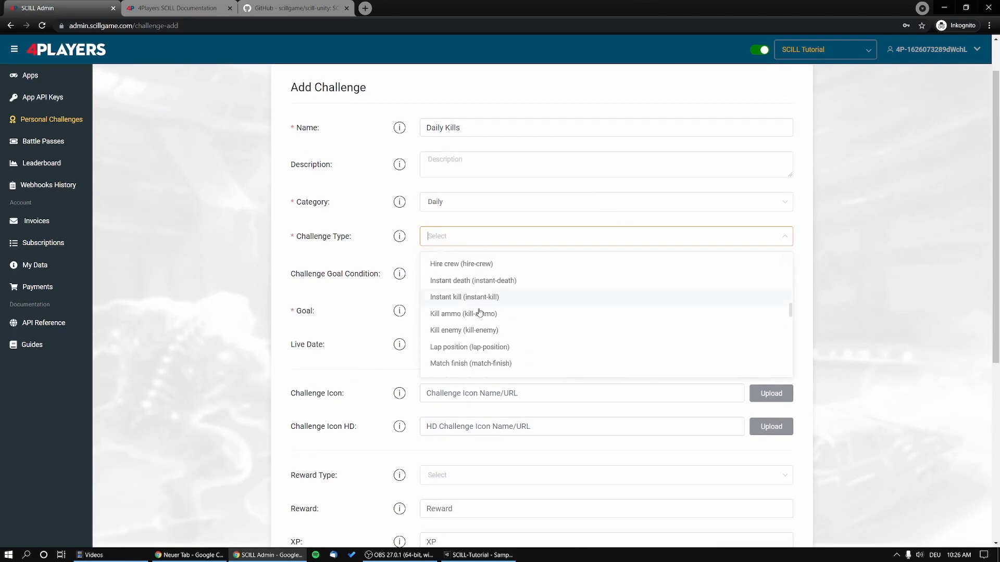
pyautogui.scroll(-5, 509, 316)
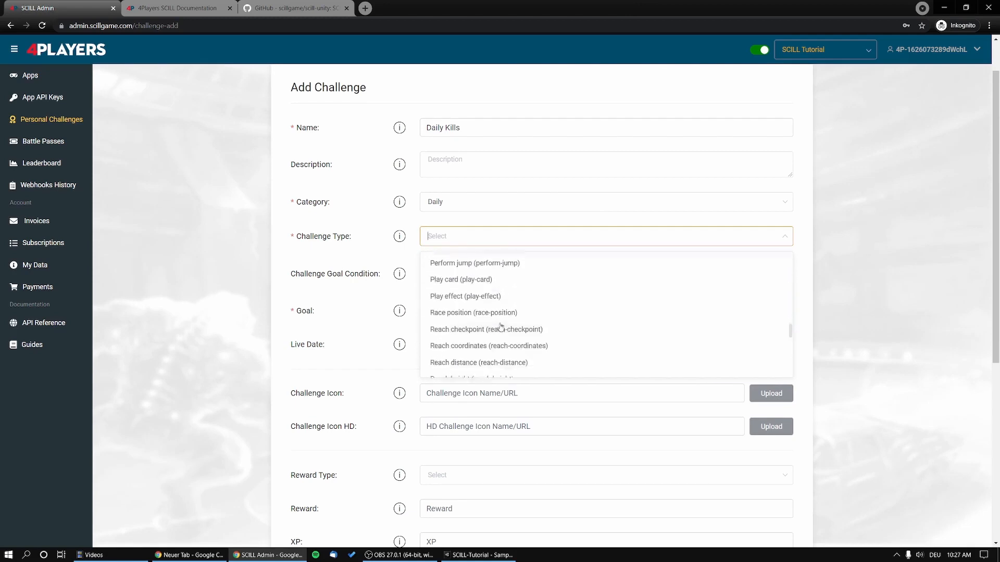
pyautogui.scroll(9, 491, 335)
pyautogui.scroll(-3, 490, 335)
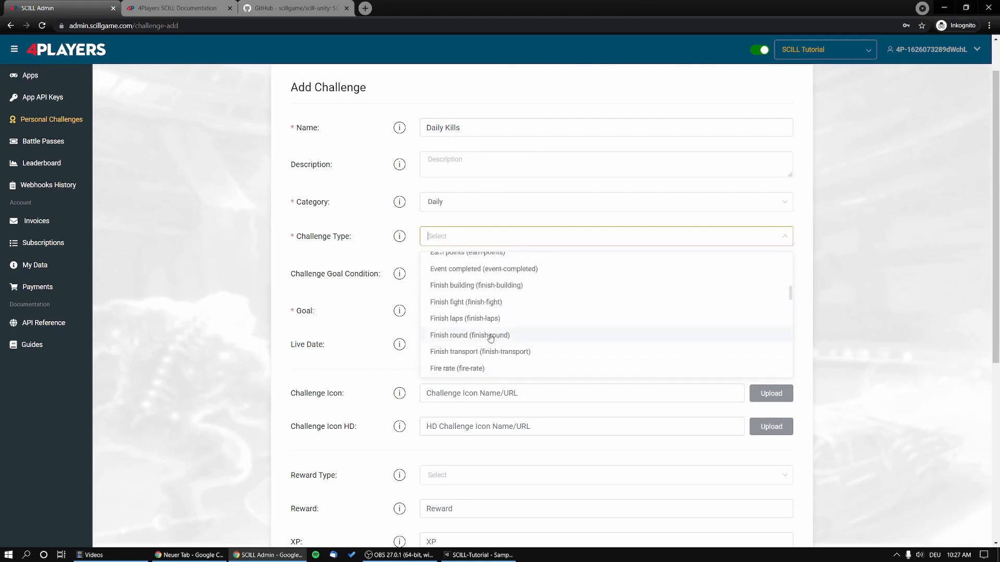
pyautogui.click(466, 339)
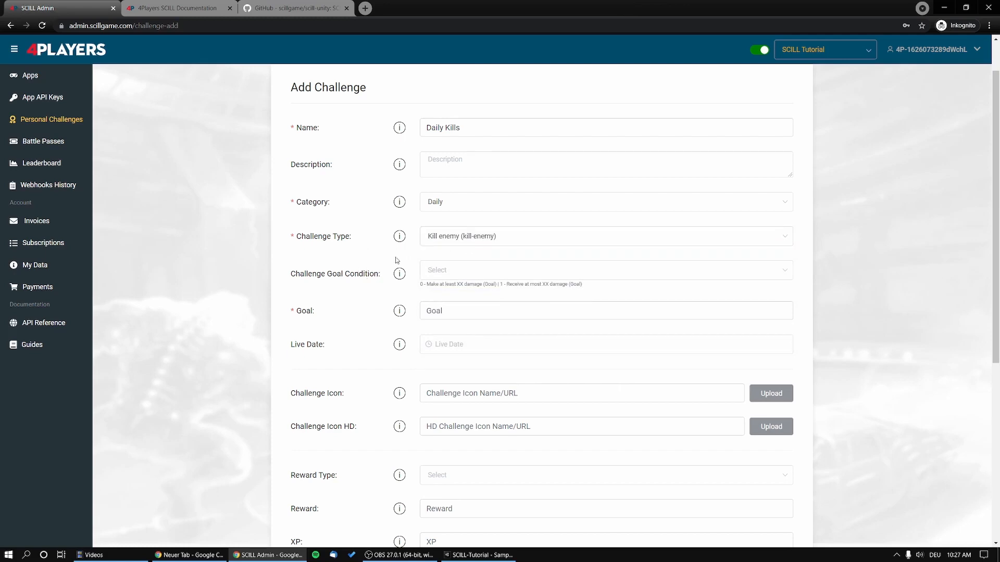
# - Set the challenge goal condition to 0 so that the goal counts as a minimum
pyautogui.click(476, 278)
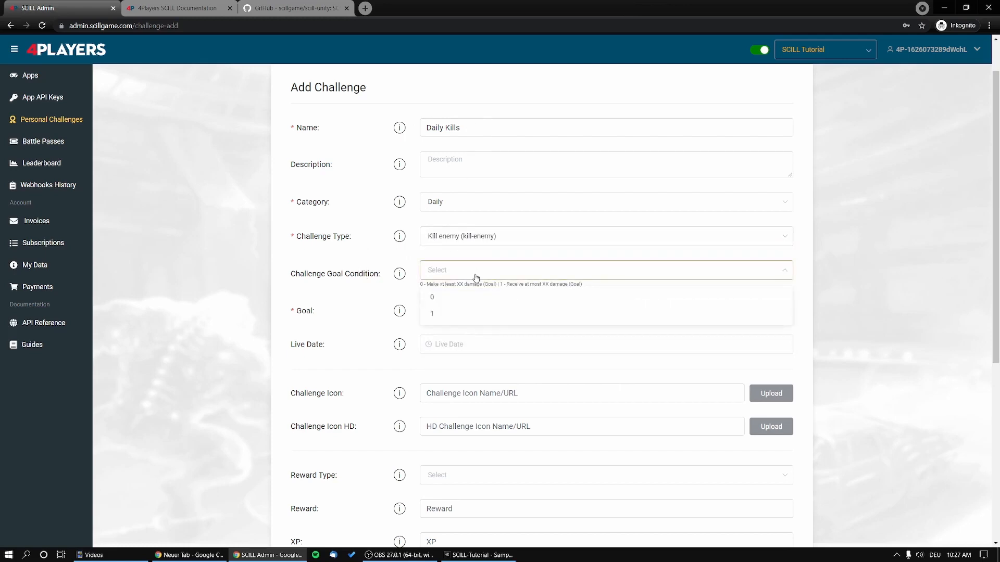
pyautogui.click(440, 300)
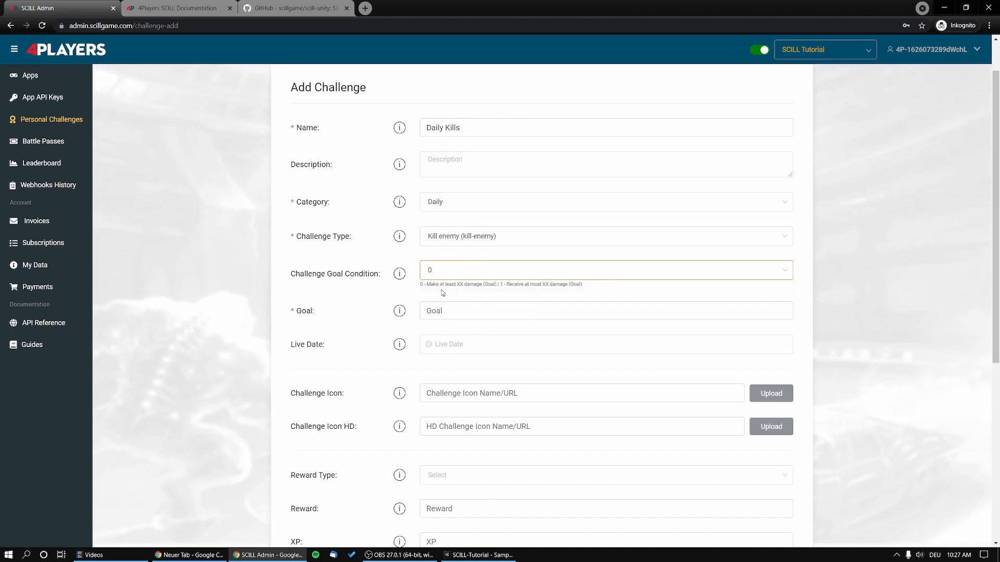
pyautogui.scroll(-1, 466, 297)
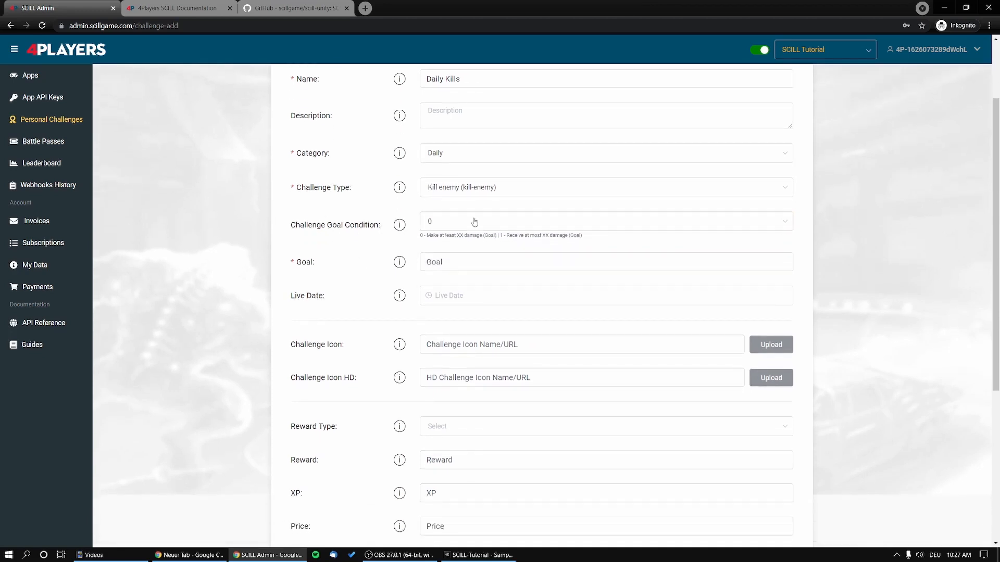
pyautogui.click(450, 226)
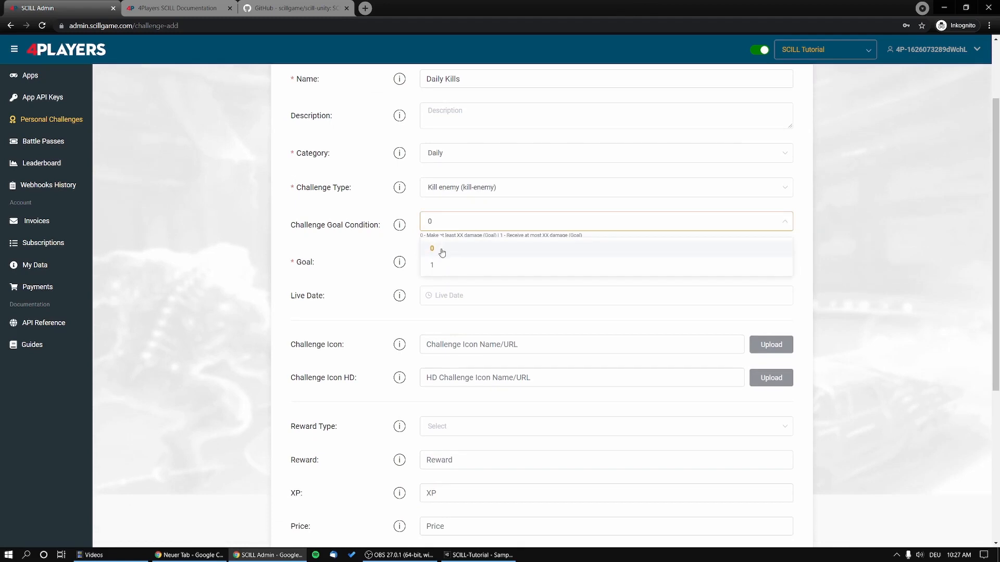
pyautogui.click(442, 250)
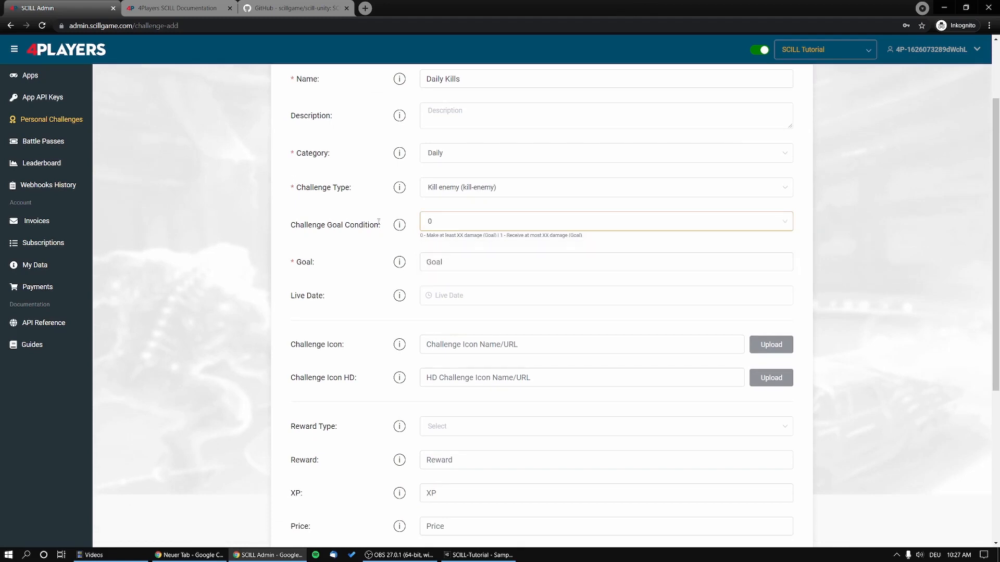
# - Try goal condition 1 for the challenge and switch it back to 0
pyautogui.click(447, 226)
pyautogui.click(442, 266)
pyautogui.click(457, 227)
pyautogui.click(456, 249)
pyautogui.click(349, 244)
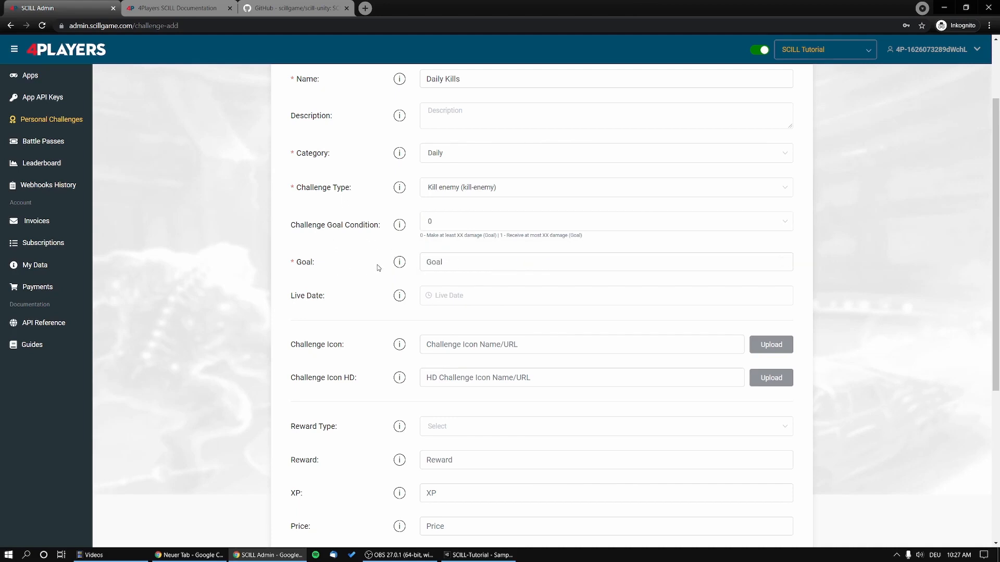
# - Set the challenge's goal to 10 and its live date to the current date and time
pyautogui.click(464, 261)
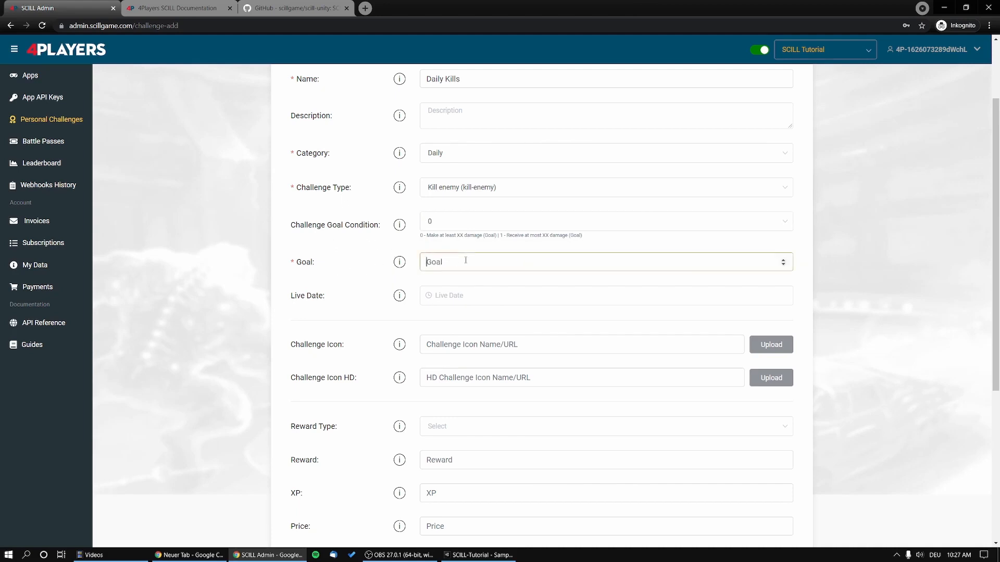
pyautogui.write('10')
pyautogui.click(319, 271)
pyautogui.scroll(-2, 339, 278)
pyautogui.scroll(-2, 336, 285)
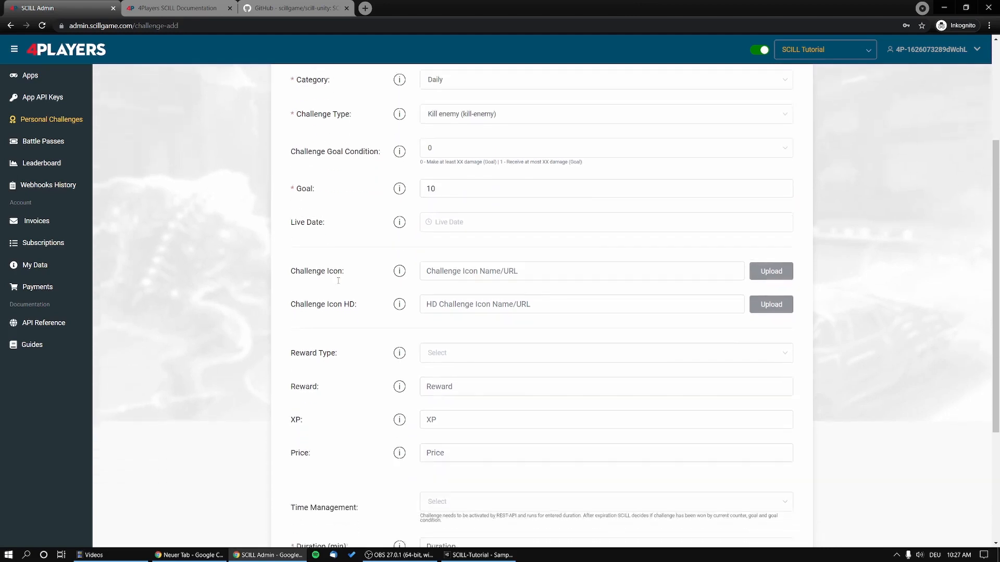
pyautogui.click(463, 197)
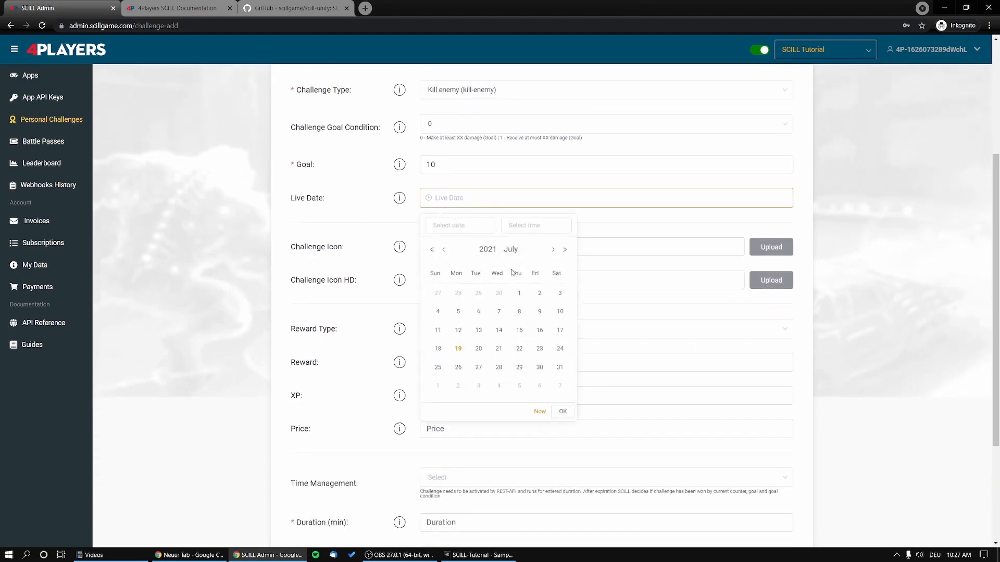
pyautogui.click(540, 412)
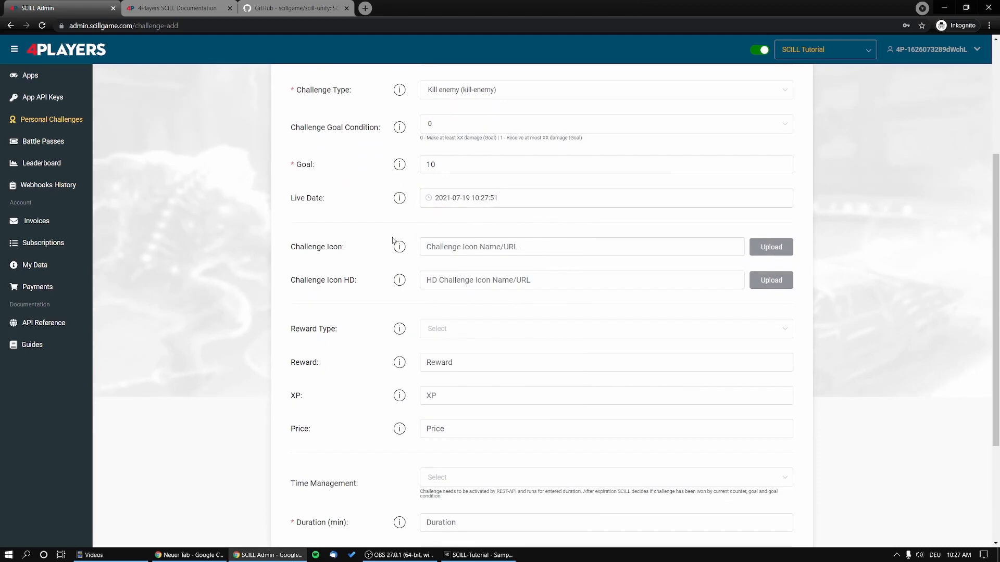
# - Enter daily_kills as the challenge icon name and daily_kills_hd as the HD icon name
pyautogui.click(473, 241)
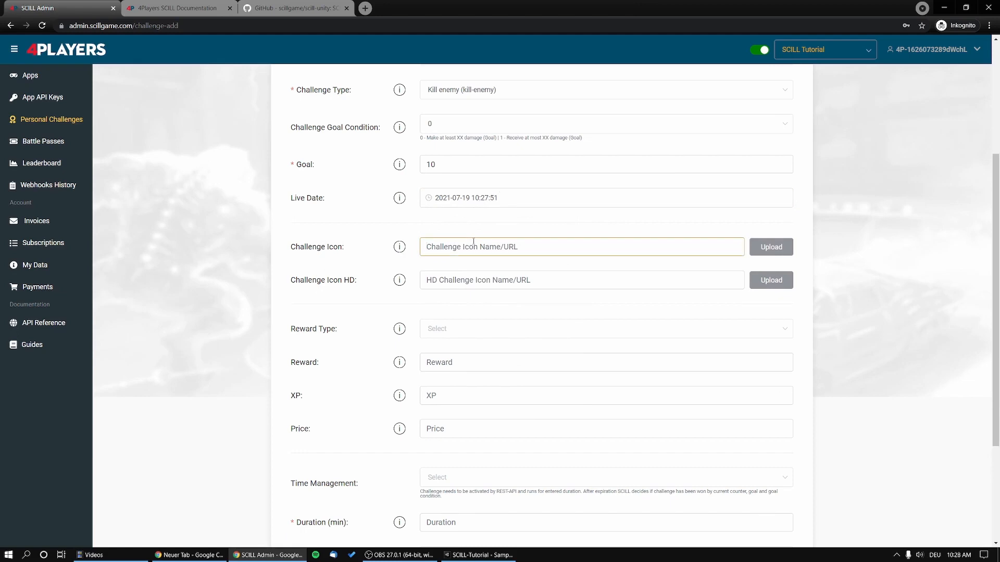
pyautogui.write('daily_kill')
pyautogui.click(451, 287)
pyautogui.write('daily')
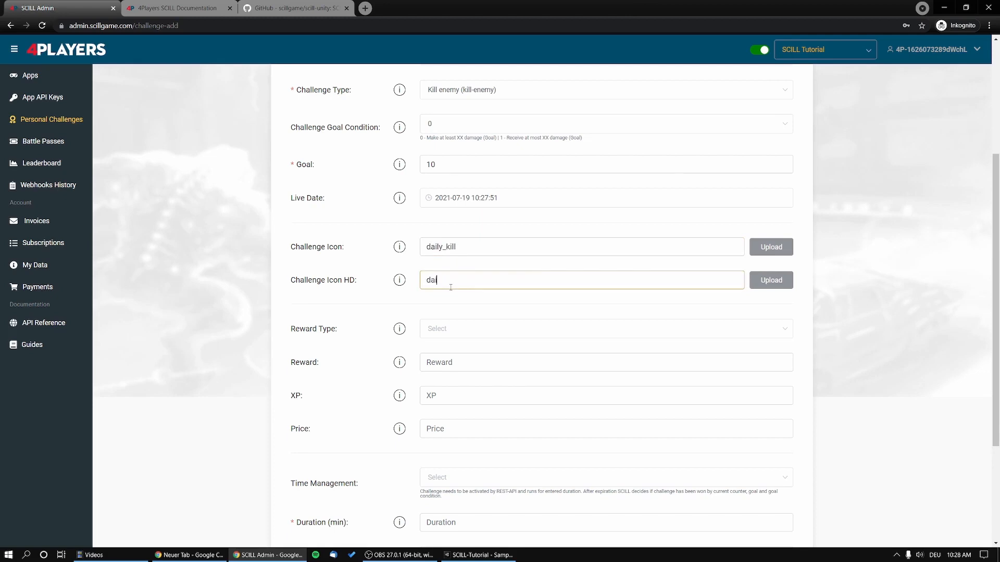
pyautogui.write('_kill_hd')
pyautogui.click(463, 248)
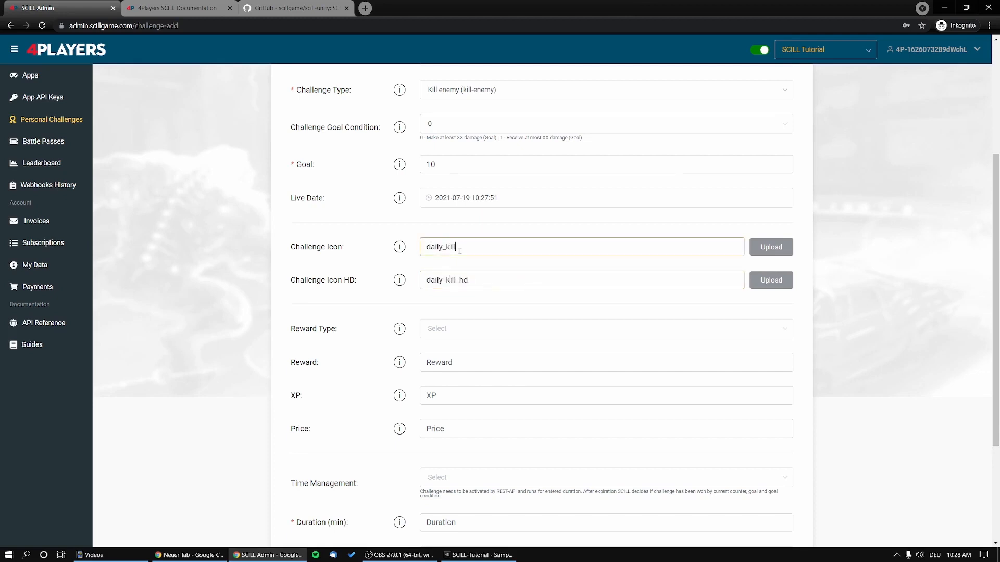
pyautogui.write('s')
pyautogui.click(456, 281)
pyautogui.write('s')
# - Set the challenge's reward type to Money and the reward to 10
pyautogui.scroll(-2, 344, 297)
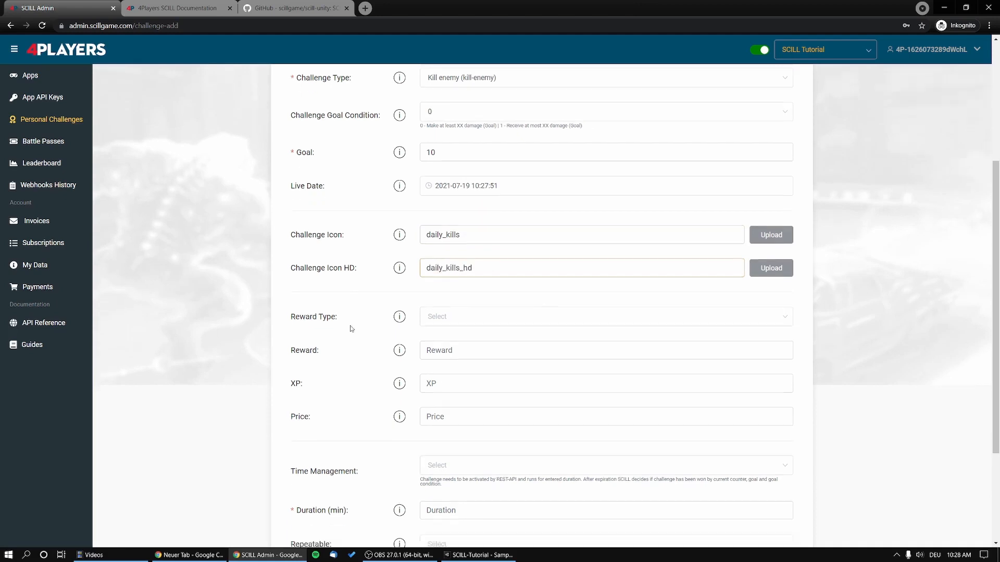
pyautogui.click(467, 235)
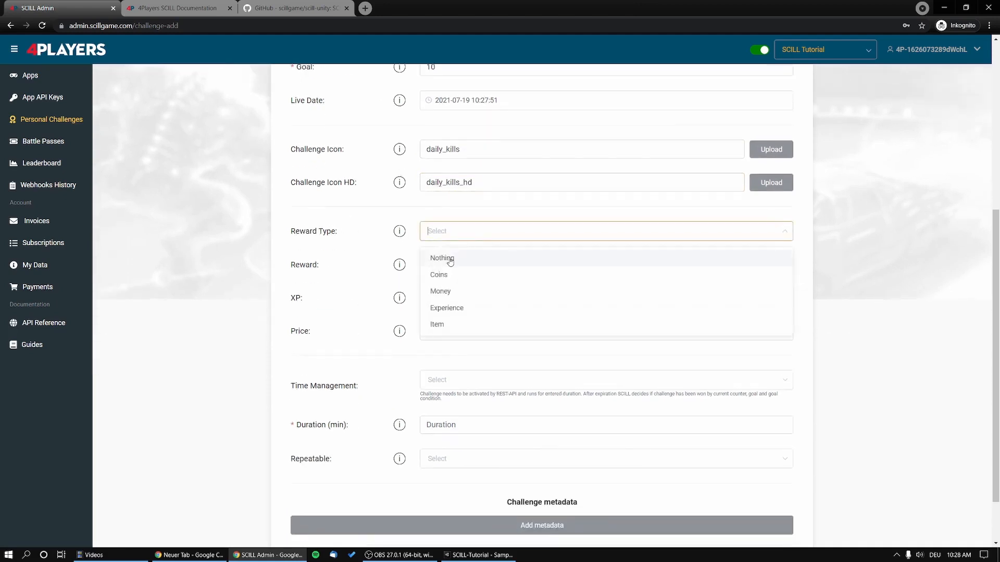
pyautogui.click(446, 295)
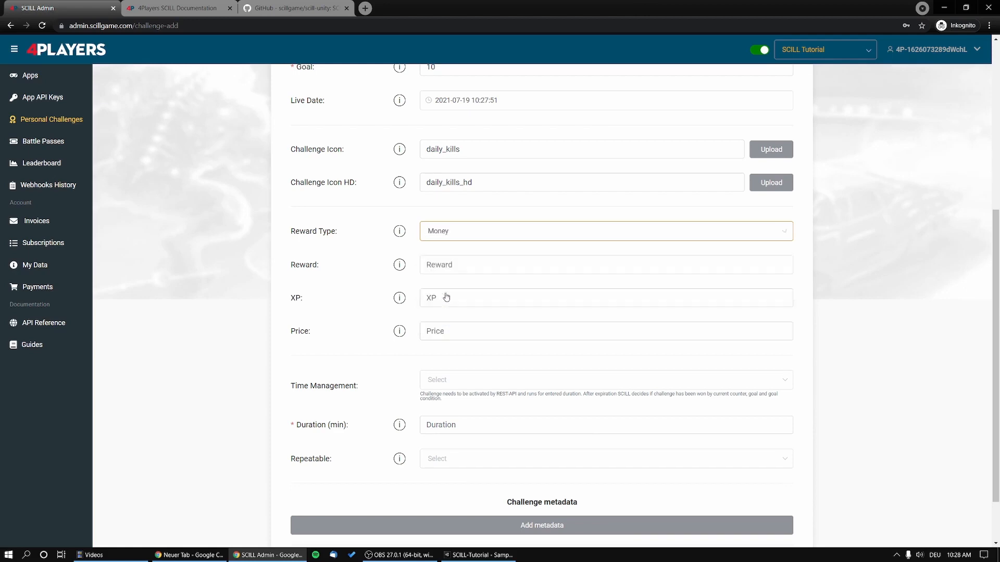
pyautogui.click(462, 262)
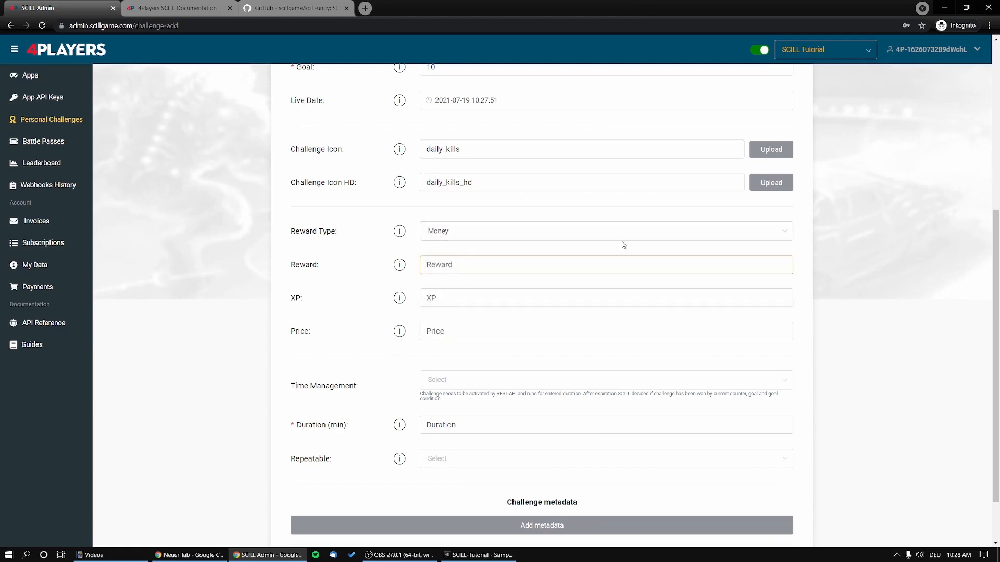
pyautogui.write('10')
pyautogui.click(448, 298)
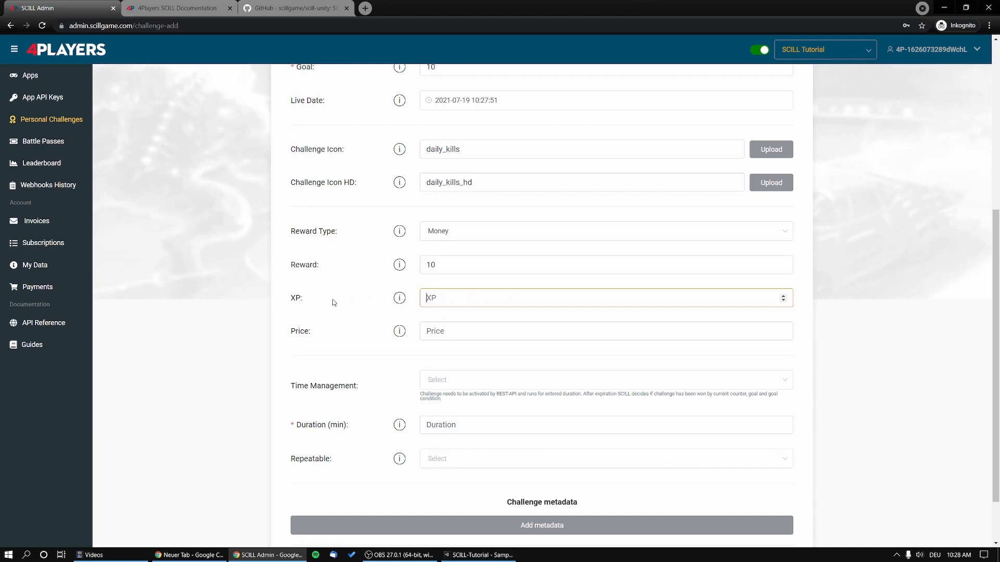
pyautogui.scroll(-2, 333, 299)
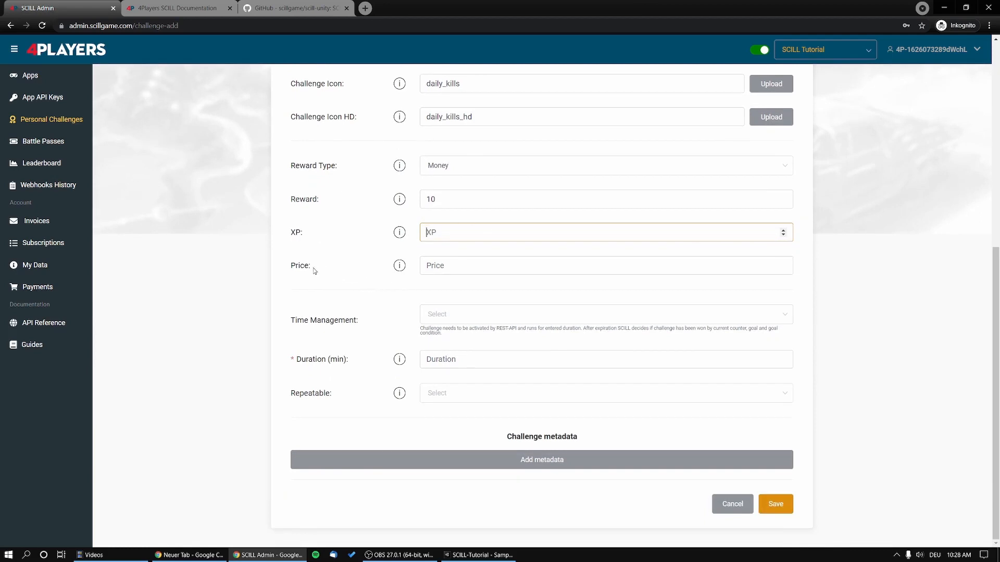
pyautogui.click(446, 268)
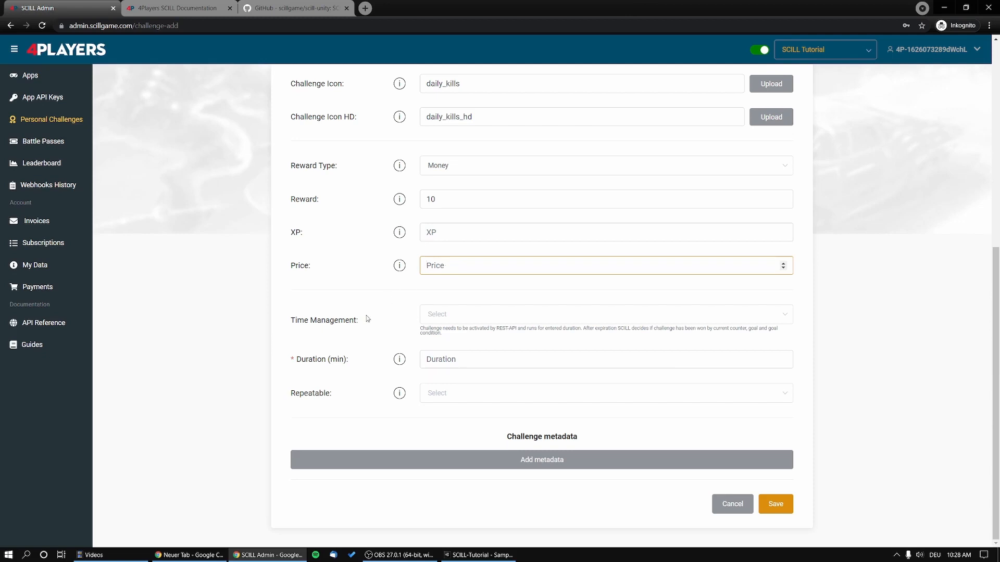
pyautogui.click(336, 317)
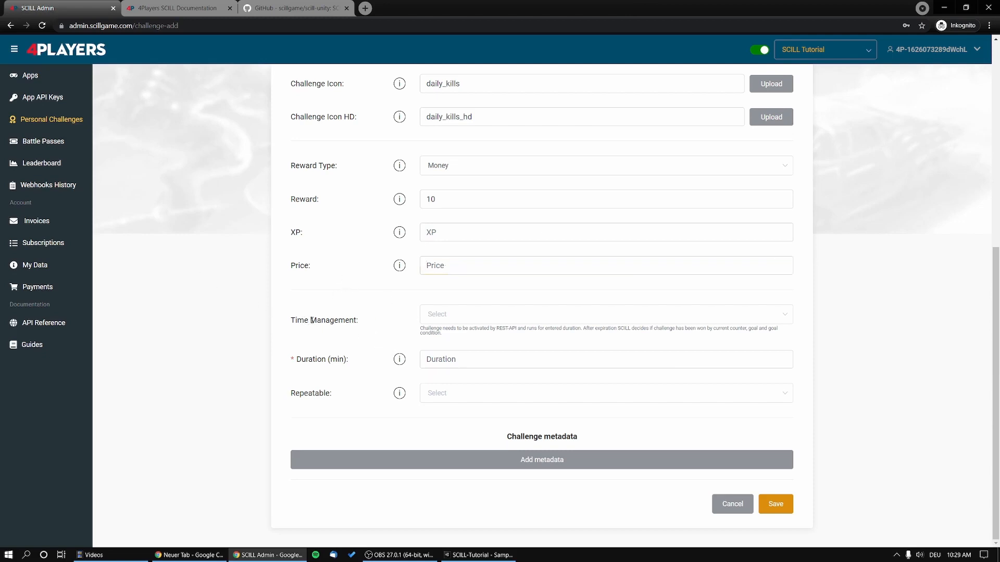
# - Set the time management to Activated manually (by User or Script) with a duration of 60 minutes
pyautogui.click(467, 317)
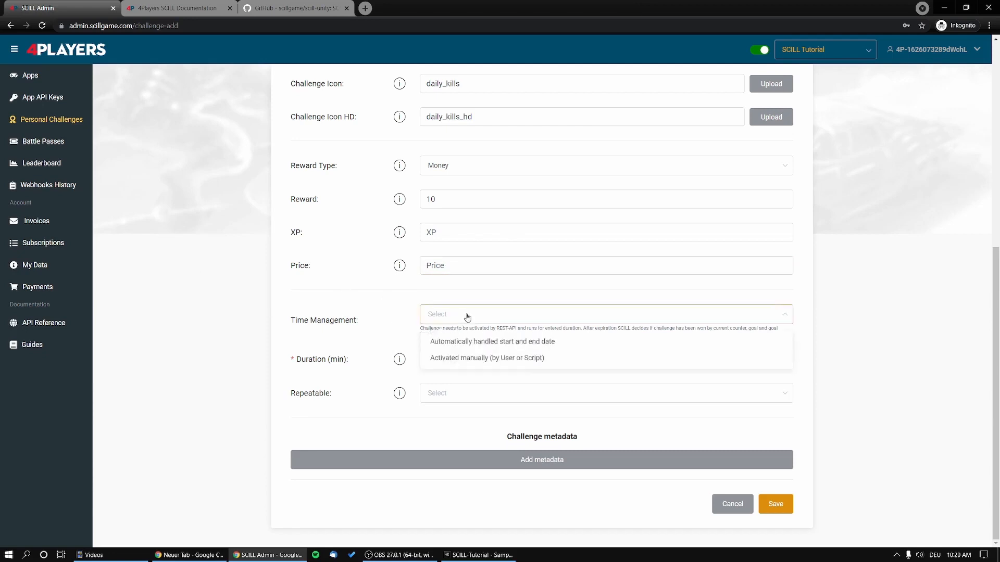
pyautogui.click(475, 364)
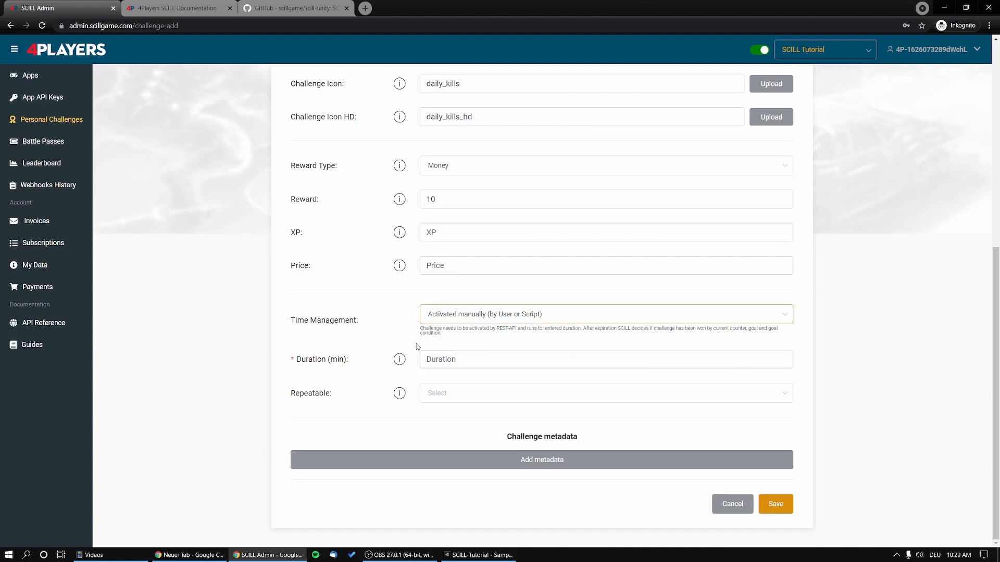
pyautogui.click(472, 357)
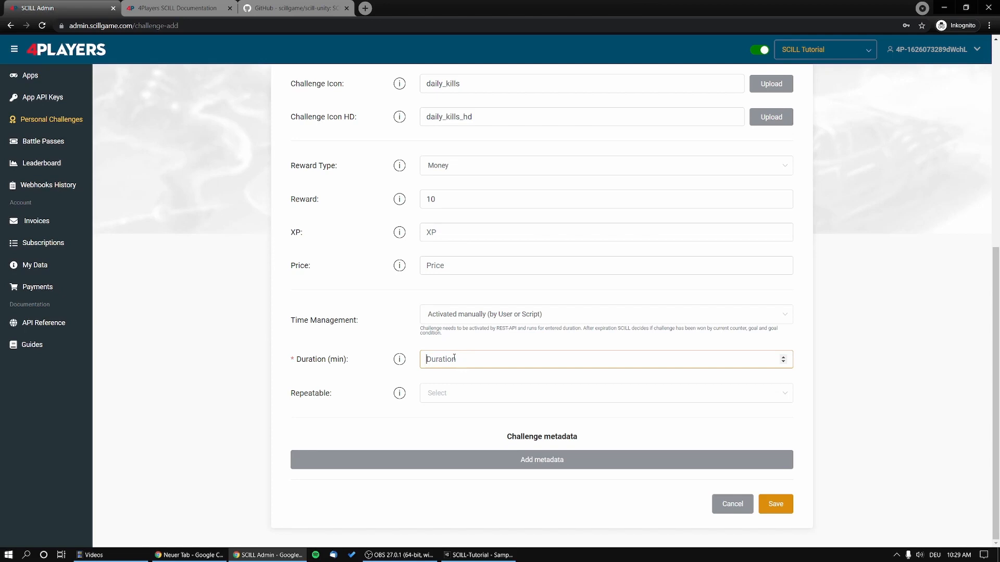
pyautogui.write('60')
# - Set the challenge's time management to Automatically handled start and end date
pyautogui.click(501, 316)
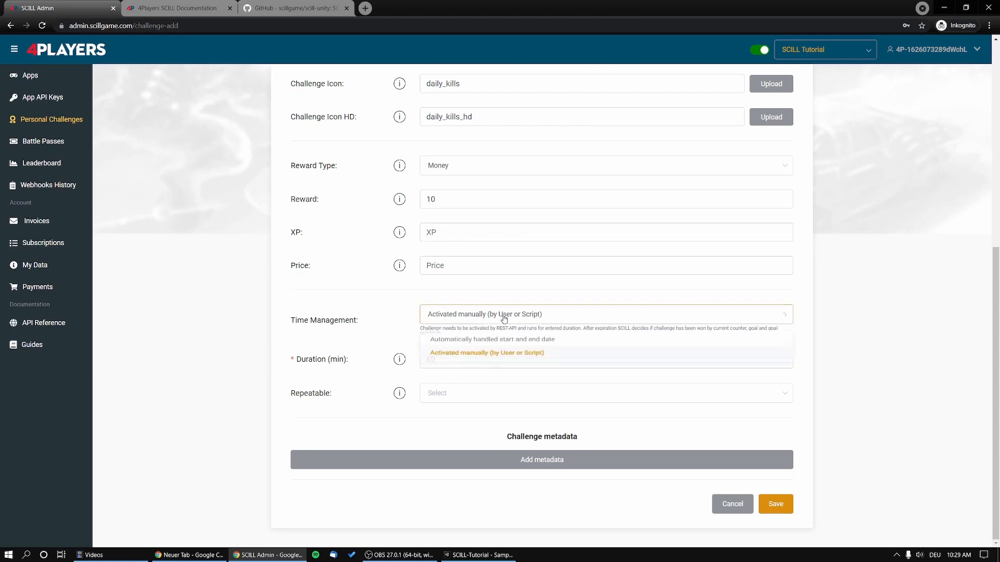
pyautogui.click(459, 343)
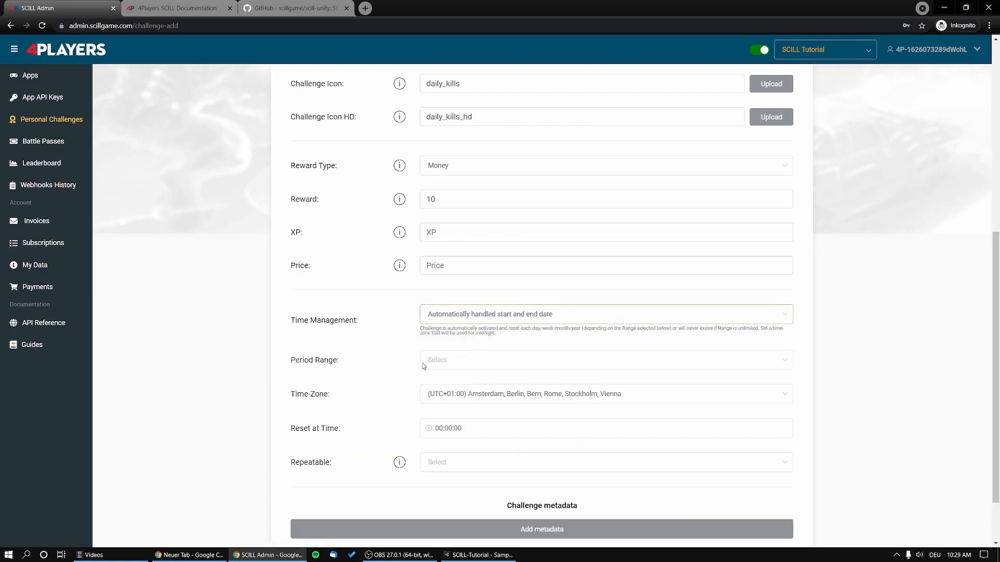
# - Set the challenge's period range to Day
pyautogui.click(457, 366)
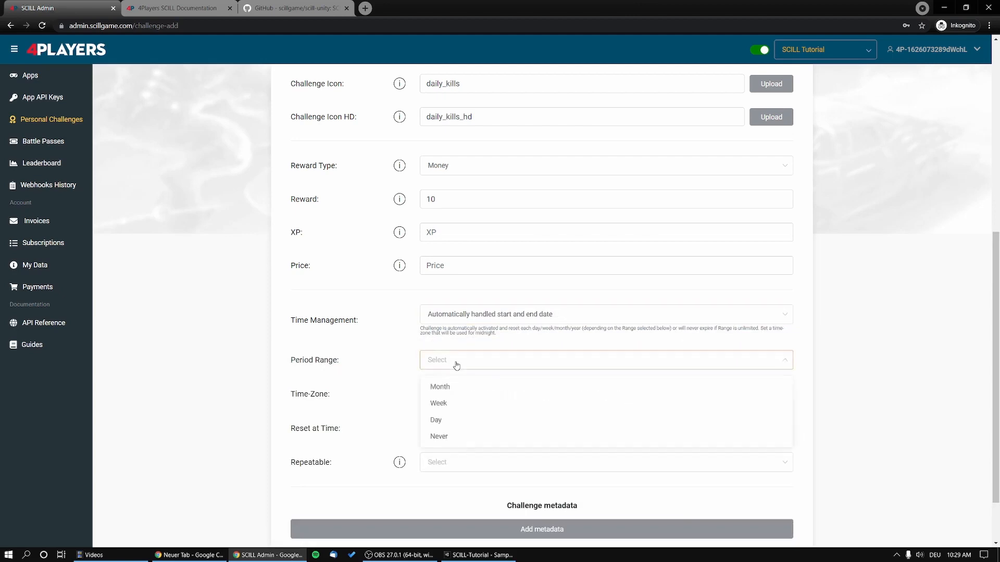
pyautogui.click(444, 423)
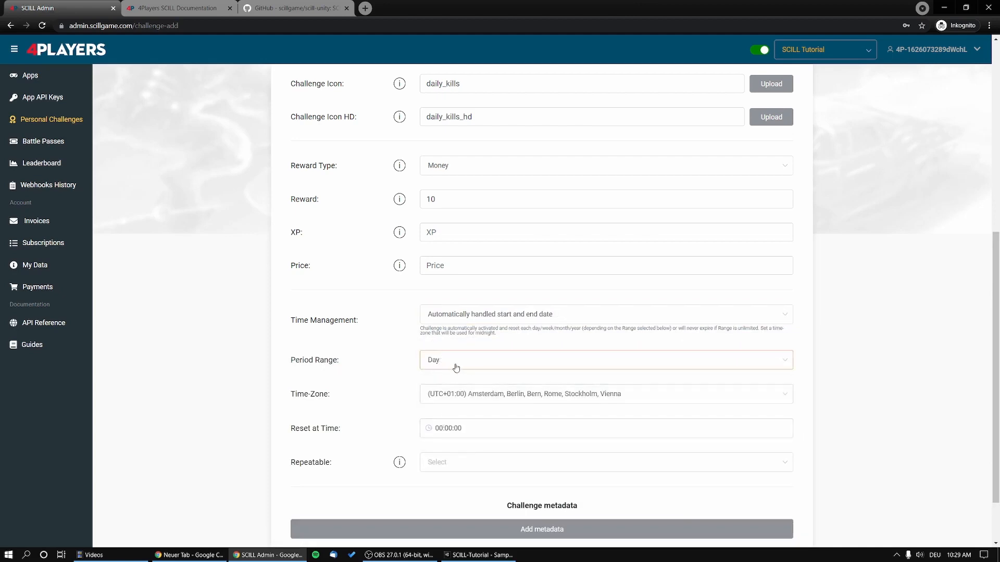
pyautogui.click(480, 364)
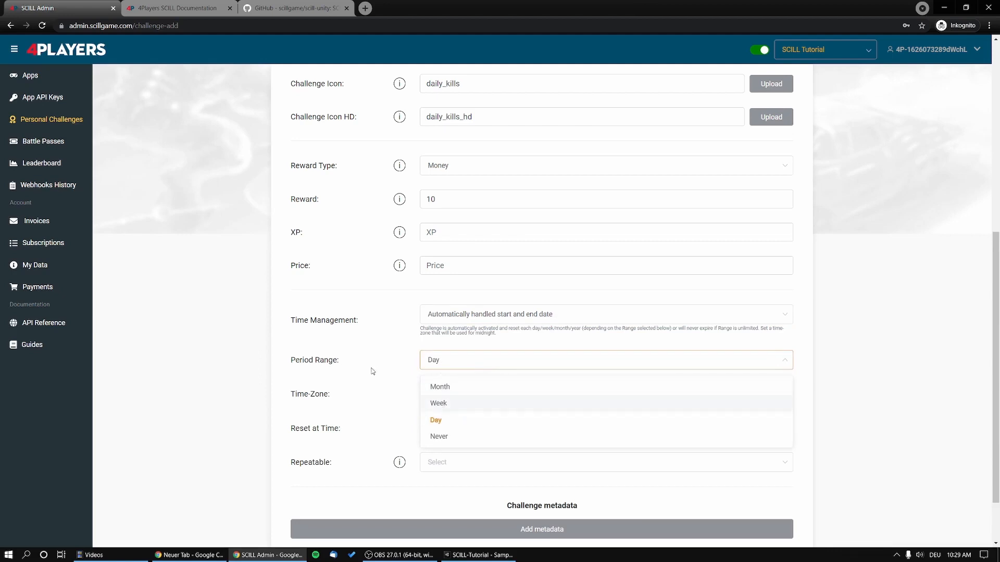
pyautogui.click(321, 361)
# - Make the challenge repeatable by setting Repeatable to Yes
pyautogui.scroll(-2, 390, 358)
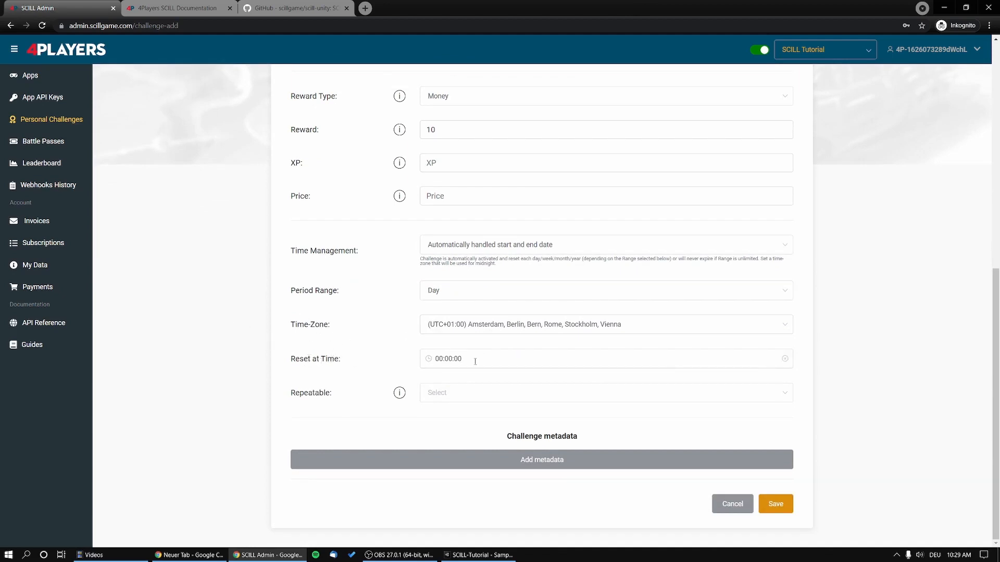
pyautogui.click(441, 400)
pyautogui.click(441, 420)
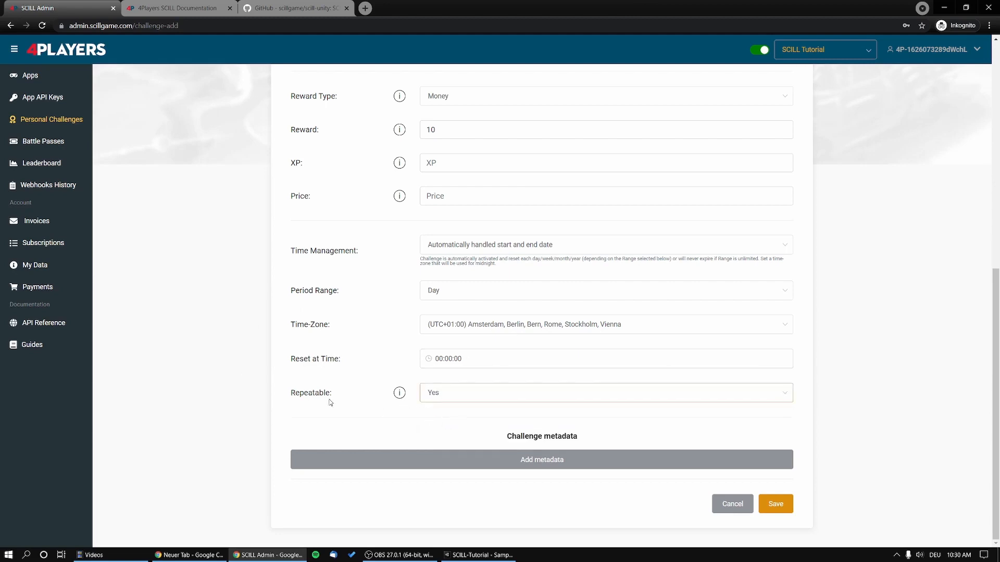
pyautogui.click(314, 394)
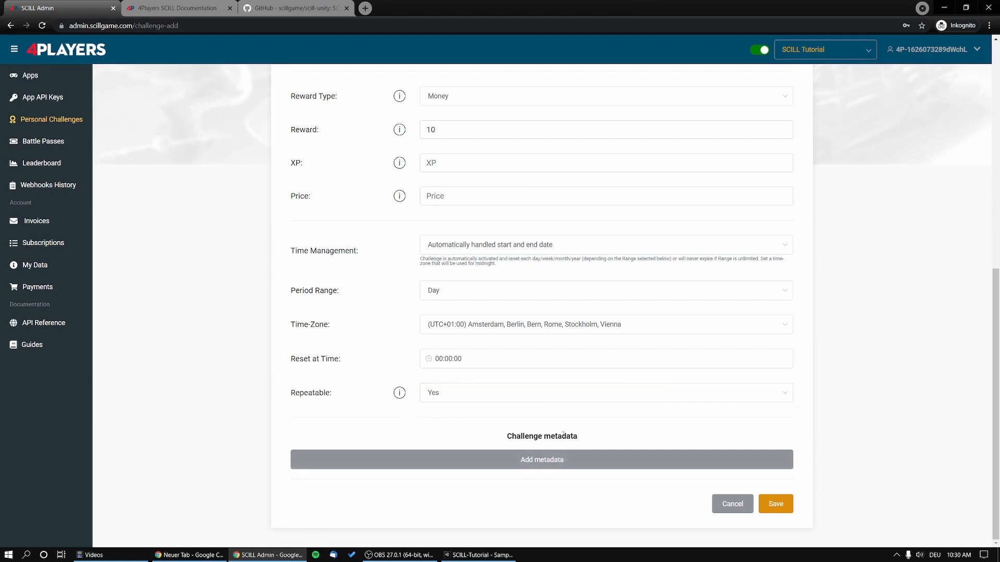
# - Add a challenge metadata entry using Enemy type (enemy_type) with the value robot
pyautogui.click(552, 467)
pyautogui.scroll(-1, 521, 437)
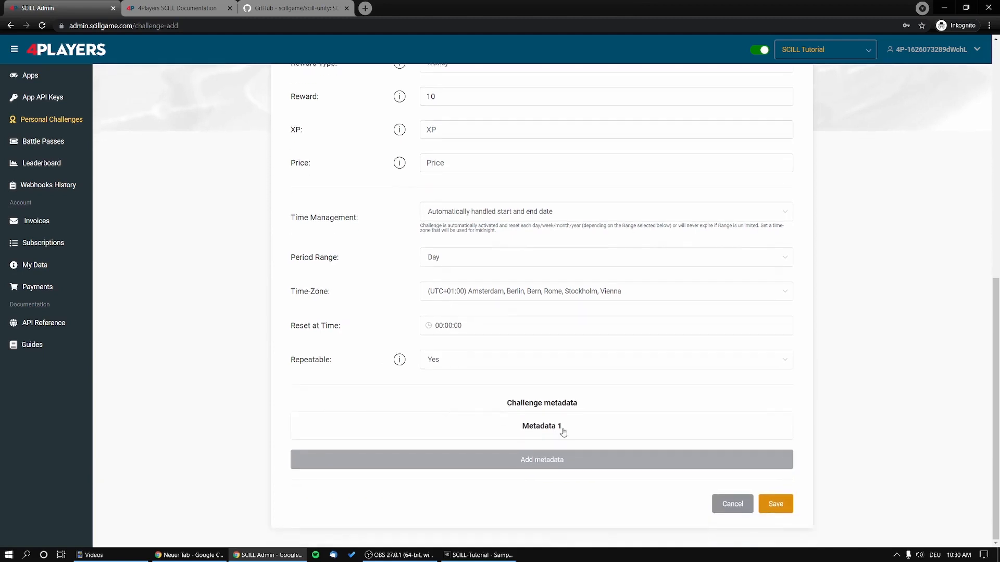
pyautogui.click(532, 435)
pyautogui.scroll(-3, 552, 432)
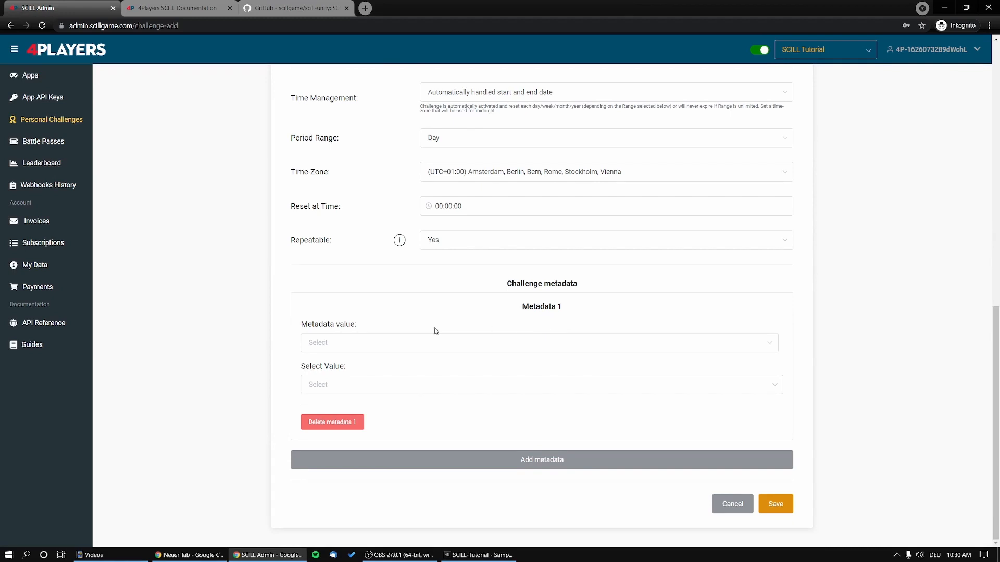
pyautogui.click(380, 344)
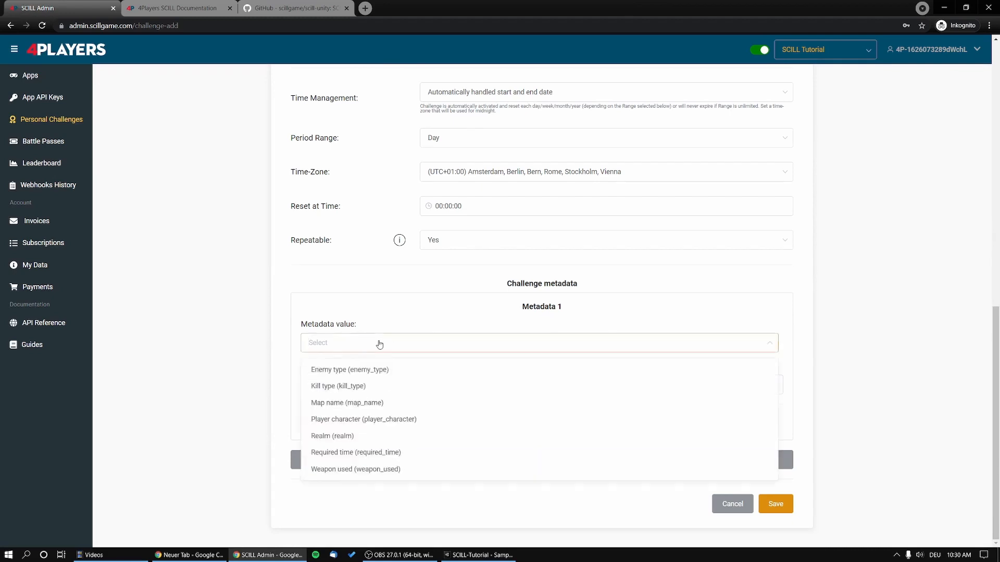
pyautogui.click(368, 370)
pyautogui.click(357, 386)
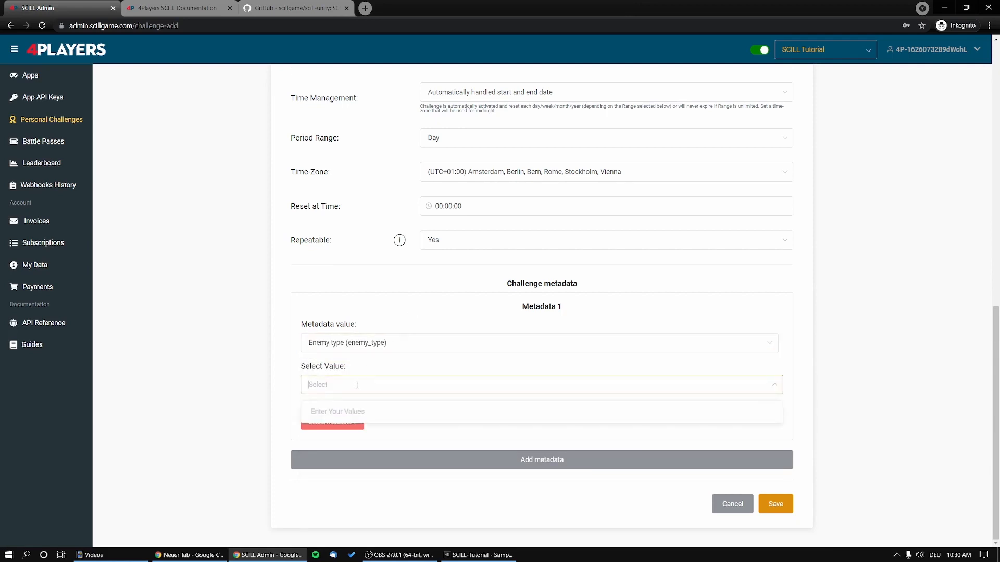
pyautogui.write('robot')
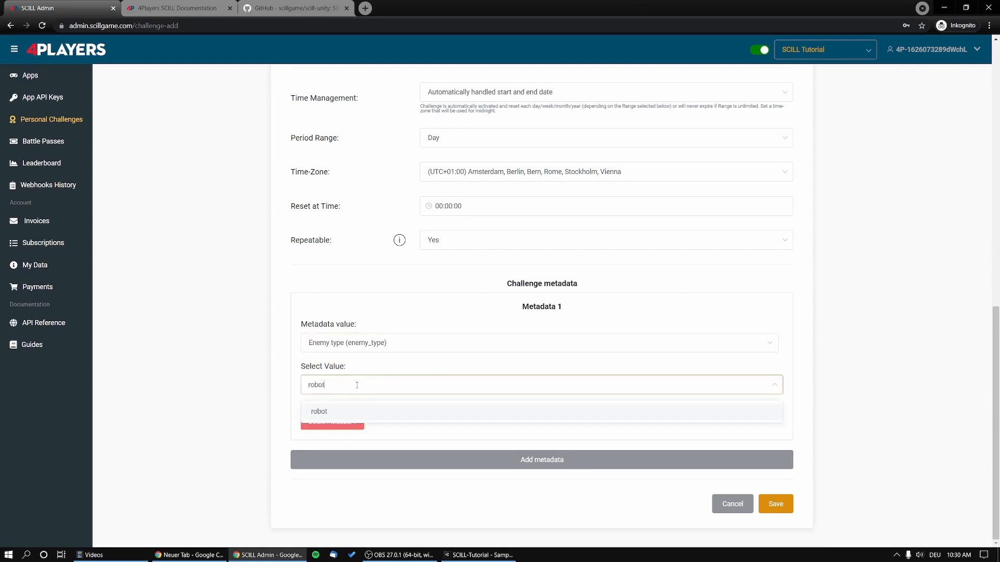
pyautogui.press('Return')
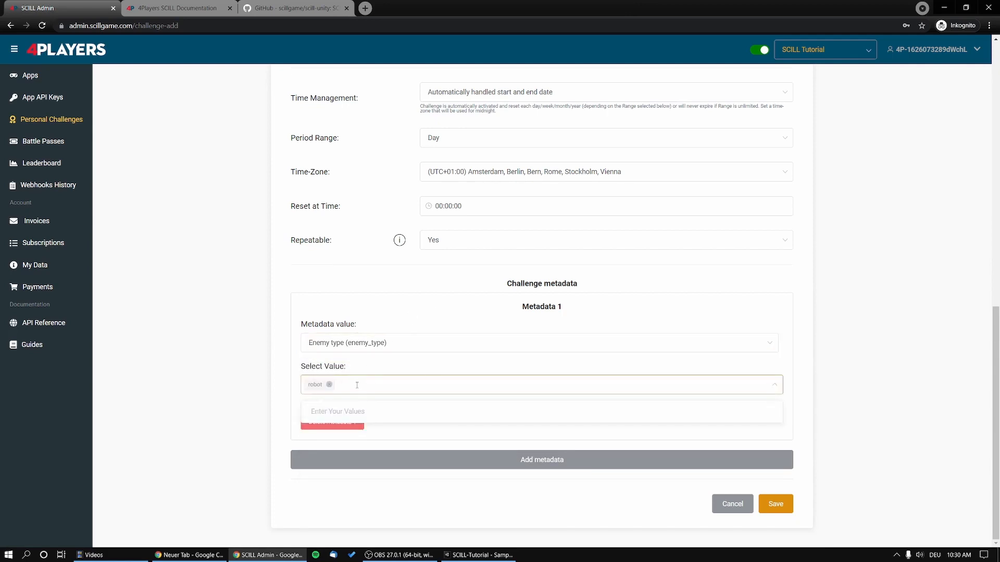
pyautogui.click(308, 354)
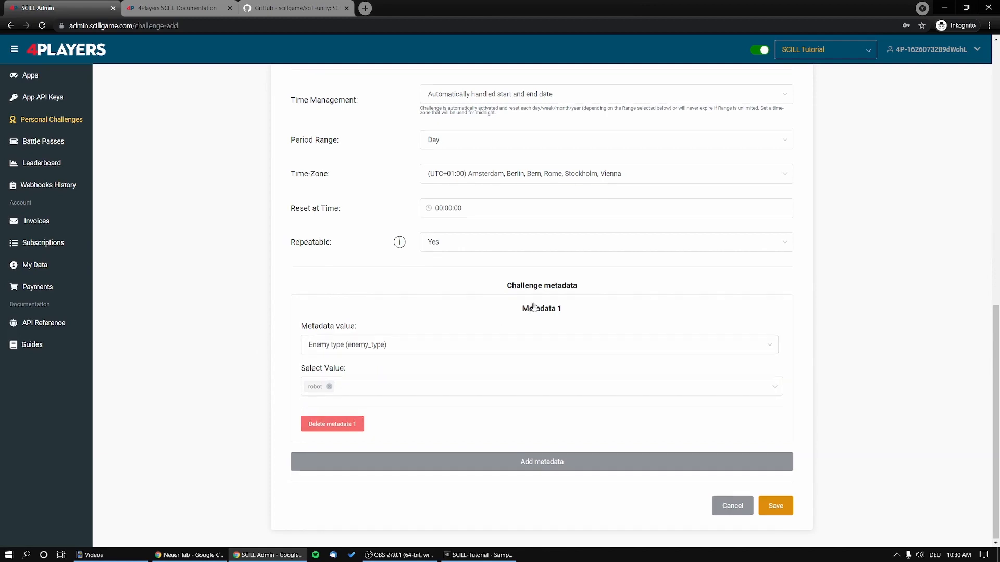
# - Delete the enemy type metadata entry from the challenge
pyautogui.scroll(10, 432, 250)
pyautogui.scroll(-10, 508, 132)
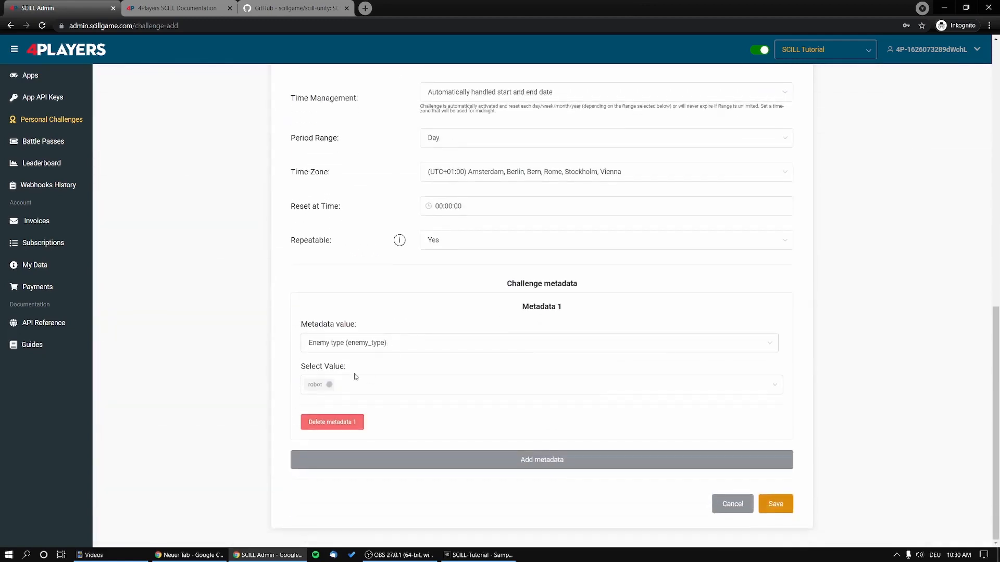
pyautogui.click(343, 424)
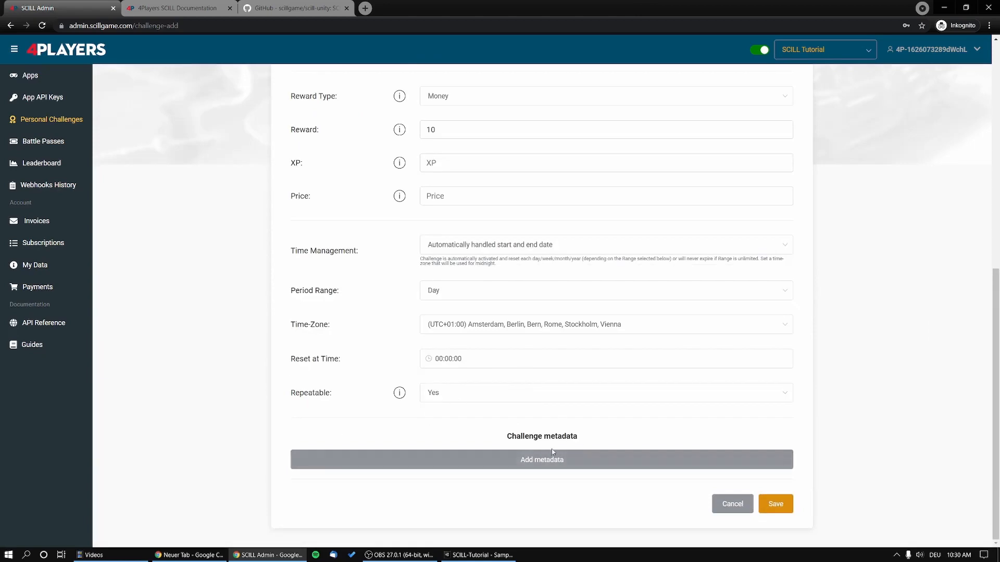
# - Review the Daily Kills challenge settings and save the challenge
pyautogui.scroll(6, 590, 493)
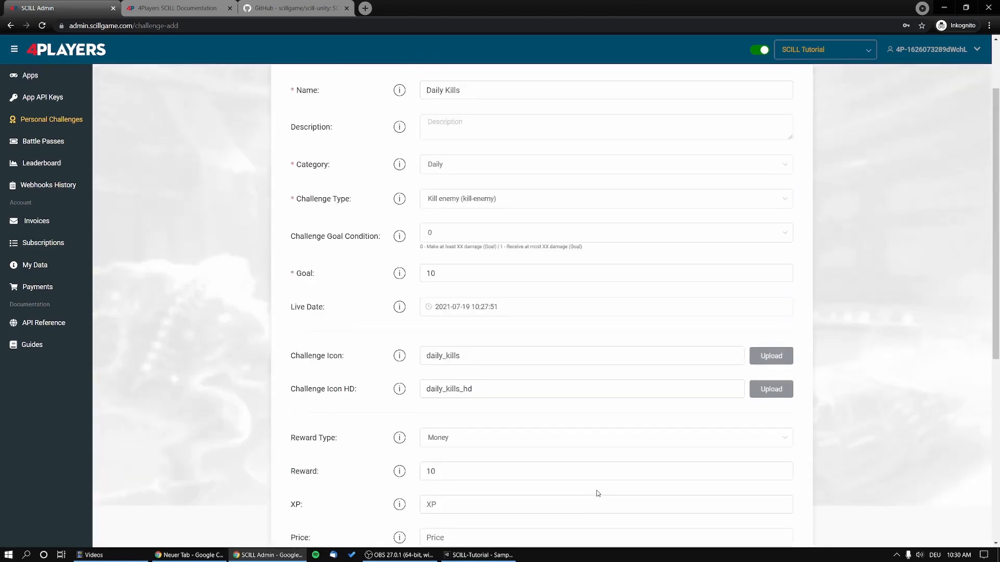
pyautogui.scroll(-5, 599, 492)
pyautogui.scroll(4, 651, 480)
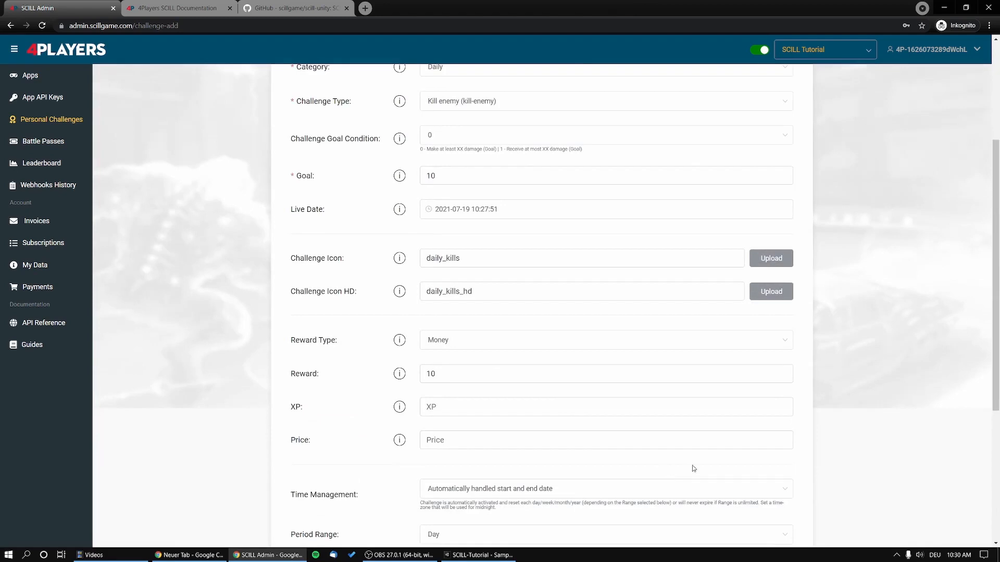
pyautogui.scroll(-5, 694, 469)
pyautogui.click(775, 504)
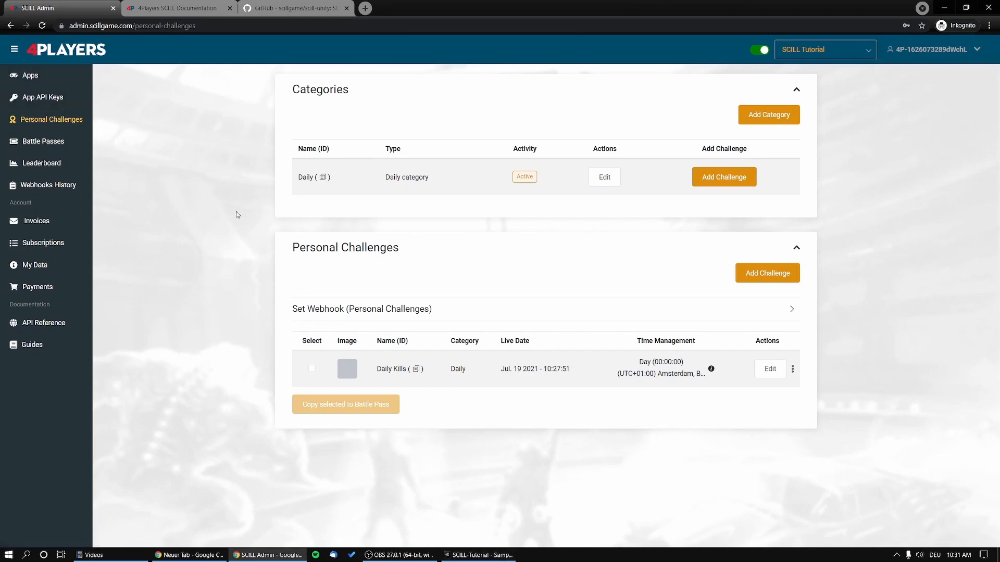
# - Open the SCILL Playground for the SCILL Tutorial app from the apps list
pyautogui.click(30, 76)
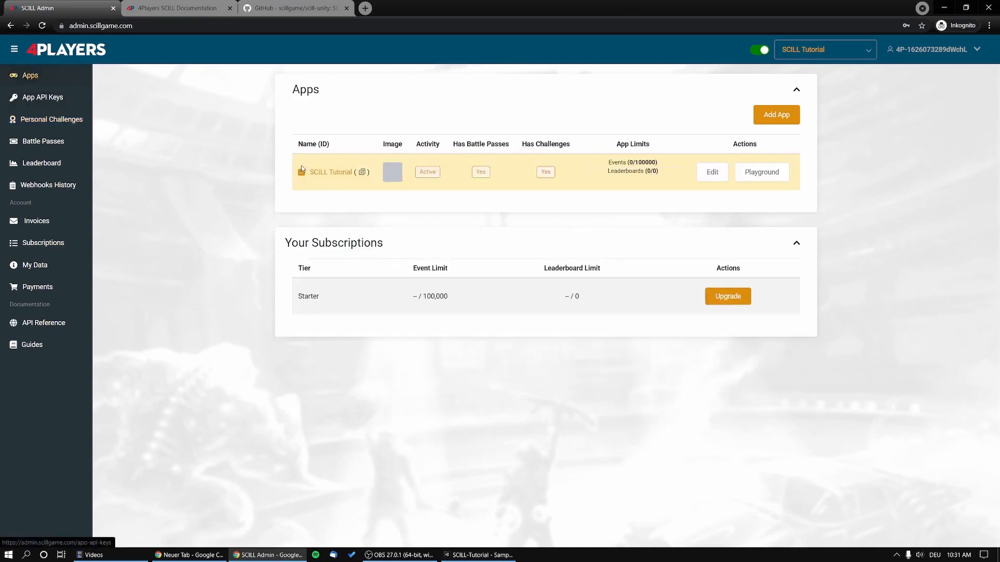
pyautogui.click(763, 176)
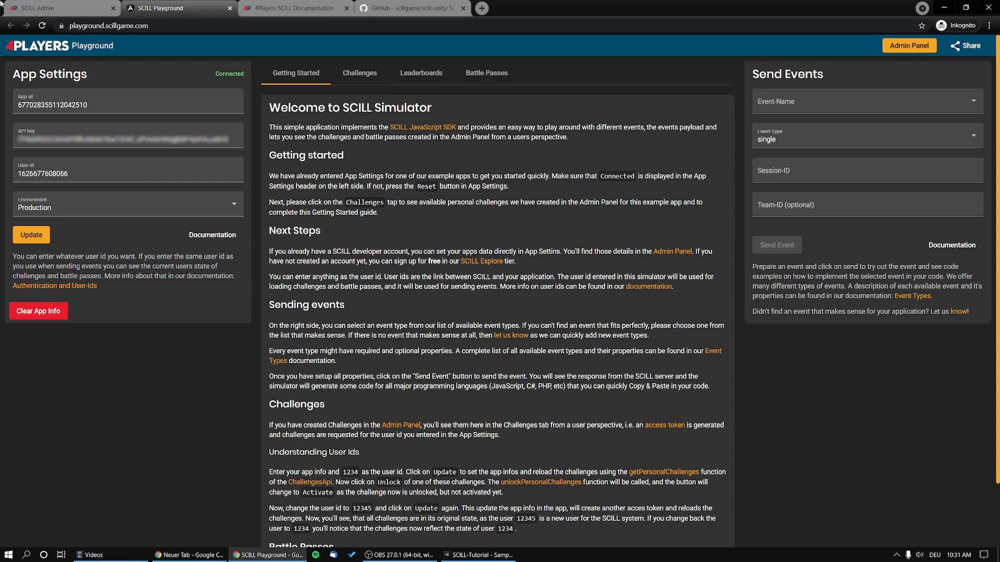
pyautogui.click(66, 7)
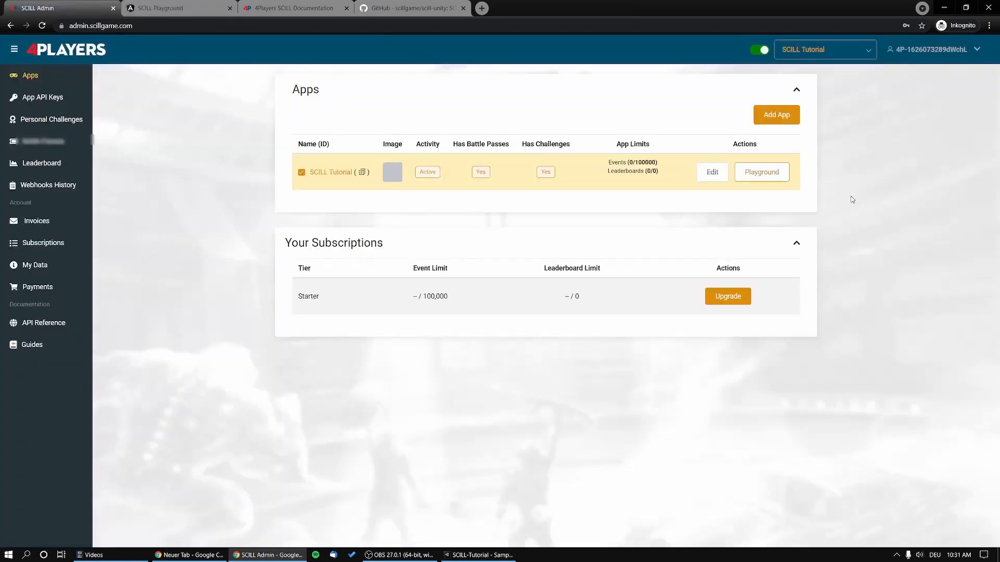
pyautogui.click(174, 11)
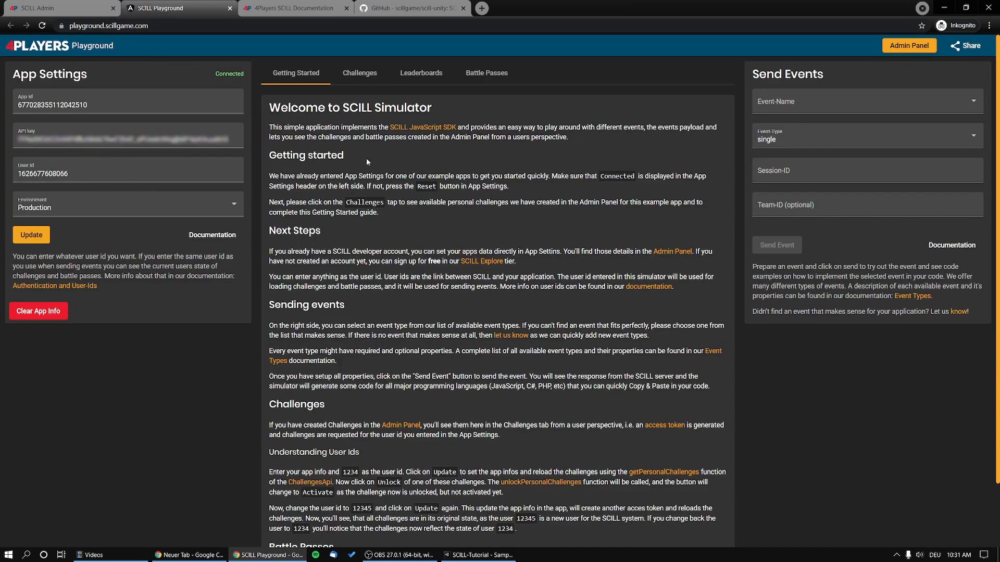
# - Load the app's personal challenges in the Playground and check the Daily Kills entry in the Daily category
pyautogui.click(358, 77)
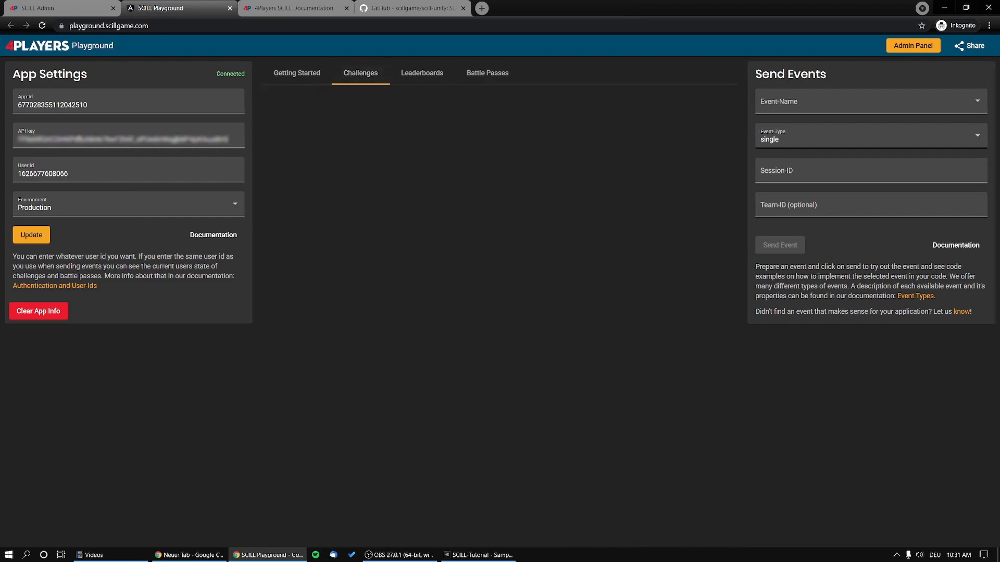
pyautogui.click(26, 237)
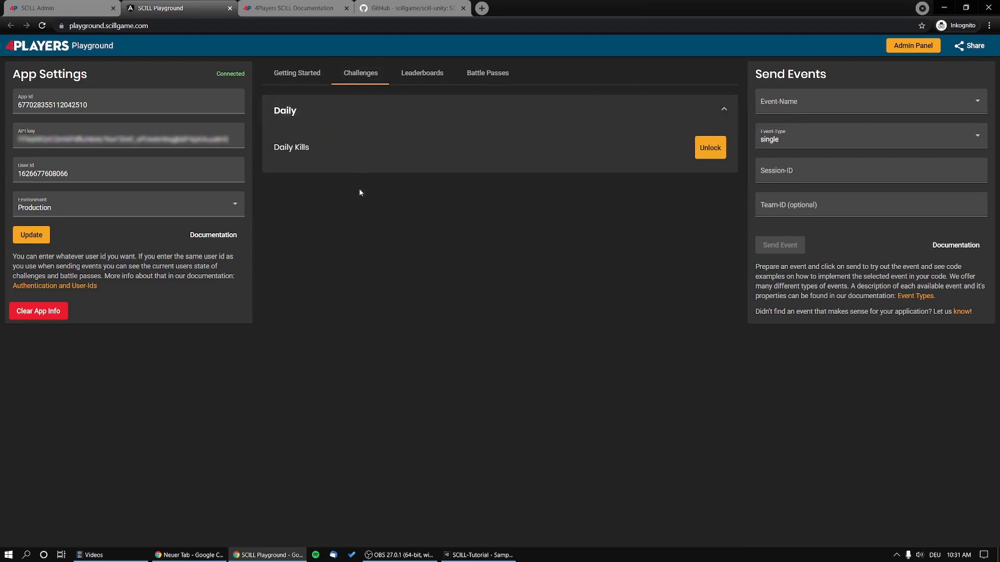
pyautogui.click(312, 119)
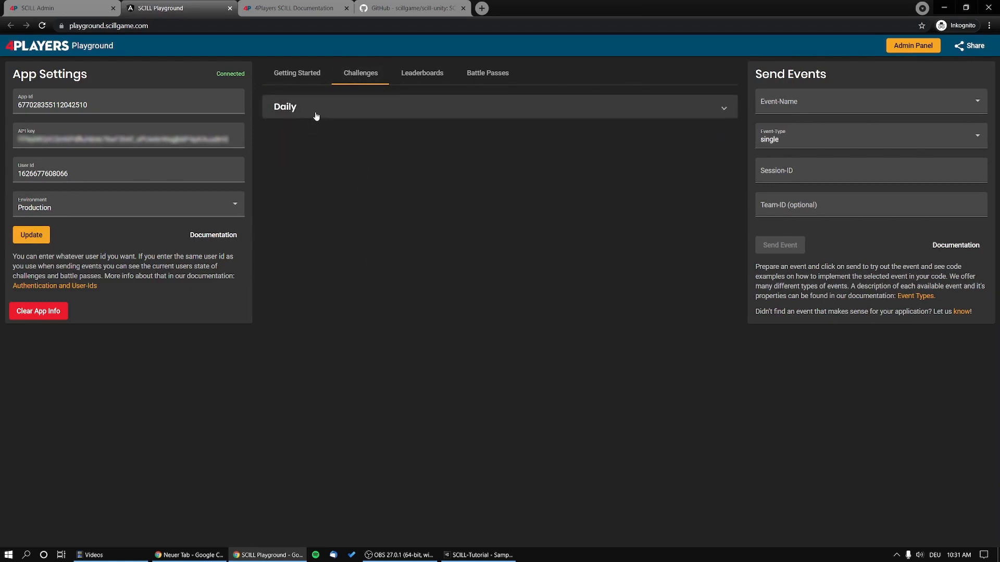
pyautogui.click(314, 114)
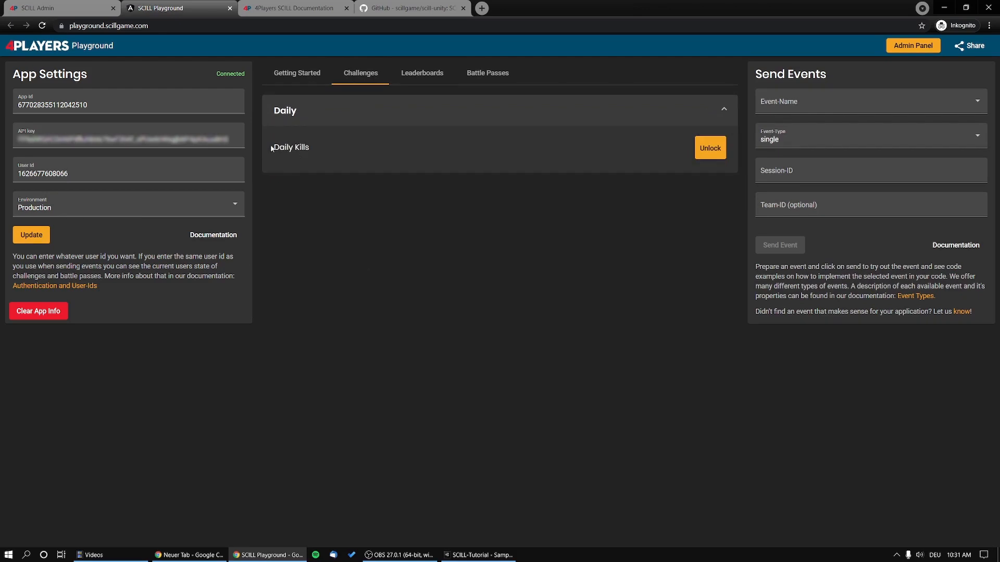
pyautogui.moveTo(284, 147); pyautogui.dragTo(310, 148)
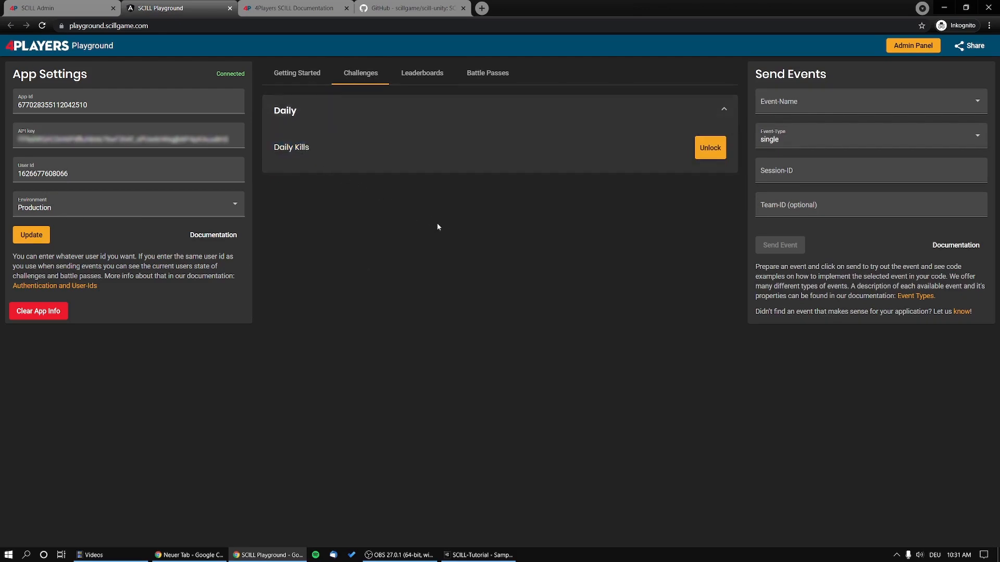
# - Unlock and activate the Daily Kills challenge, and refresh the challenge list to check its remaining time and progress
pyautogui.click(717, 155)
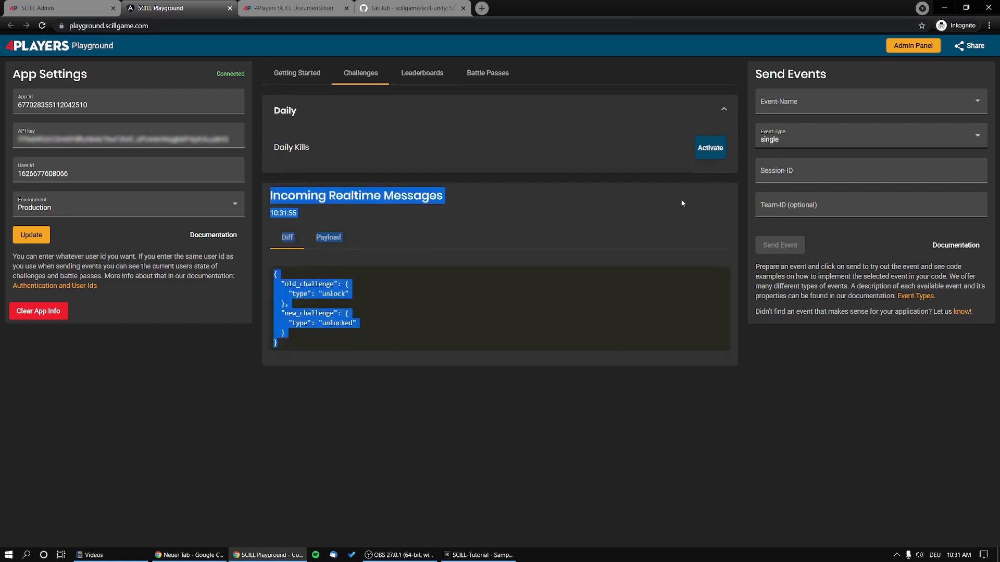
pyautogui.click(385, 196)
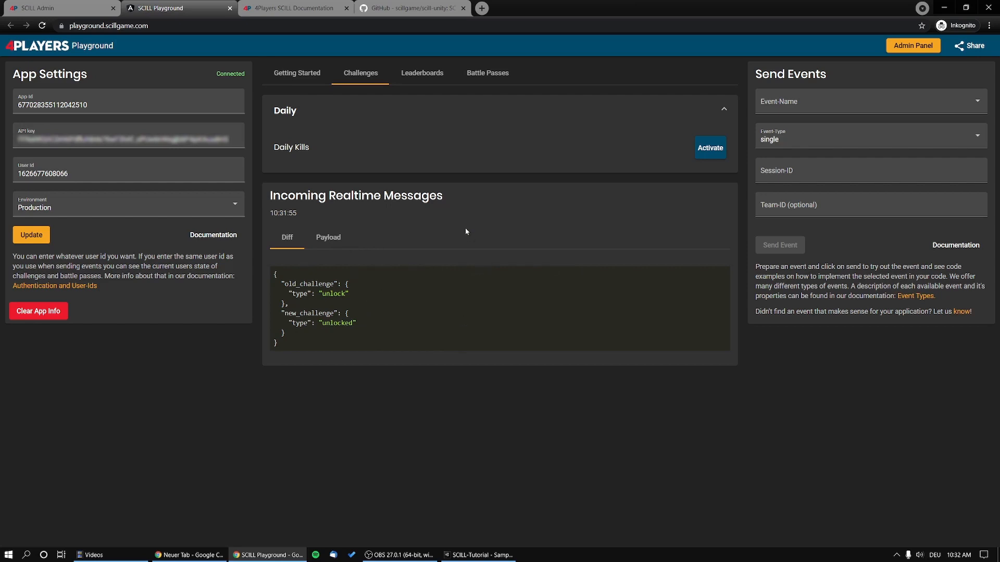
pyautogui.click(698, 148)
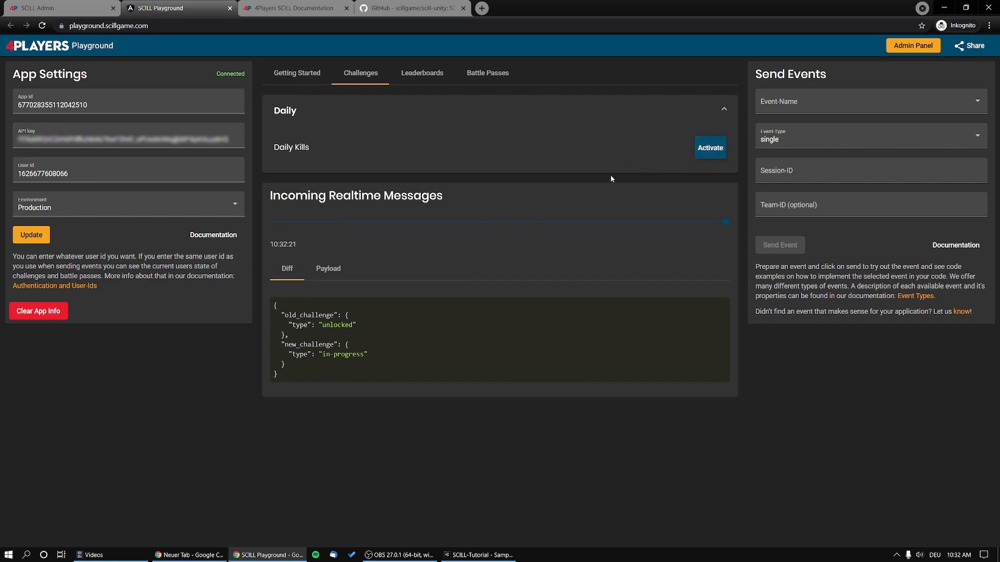
pyautogui.click(27, 233)
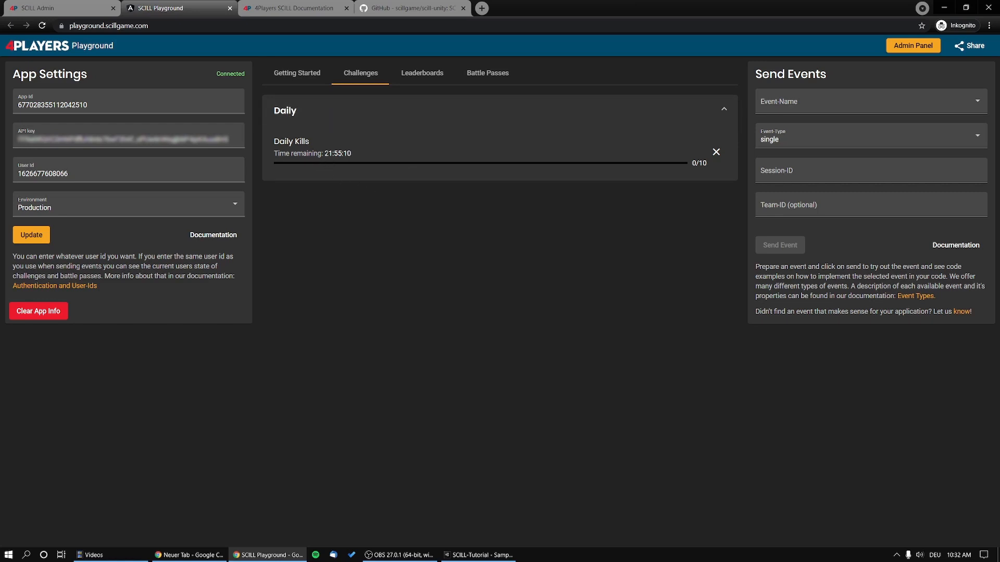
pyautogui.moveTo(328, 154); pyautogui.dragTo(395, 177)
pyautogui.moveTo(689, 164); pyautogui.dragTo(704, 167)
# - Select kill-enemy as the name of the event to send
pyautogui.click(808, 106)
pyautogui.click(708, 225)
pyautogui.click(854, 107)
pyautogui.scroll(-8, 820, 172)
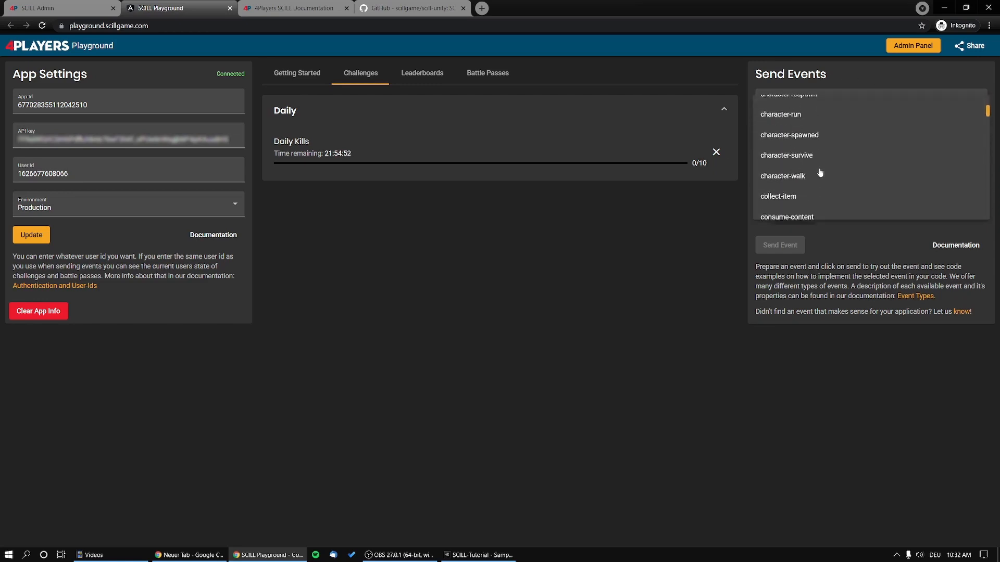
pyautogui.scroll(-2, 802, 172)
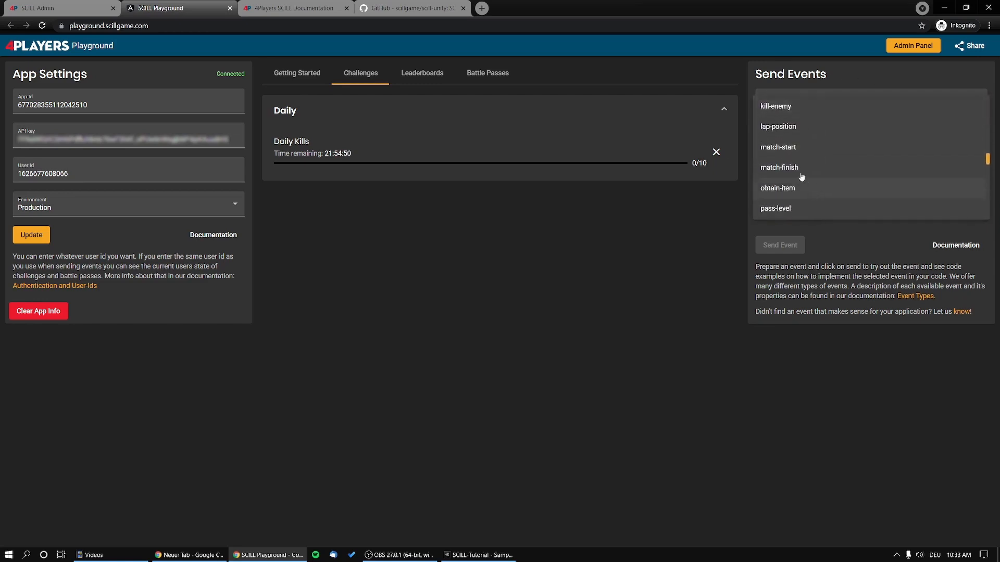
pyautogui.click(801, 161)
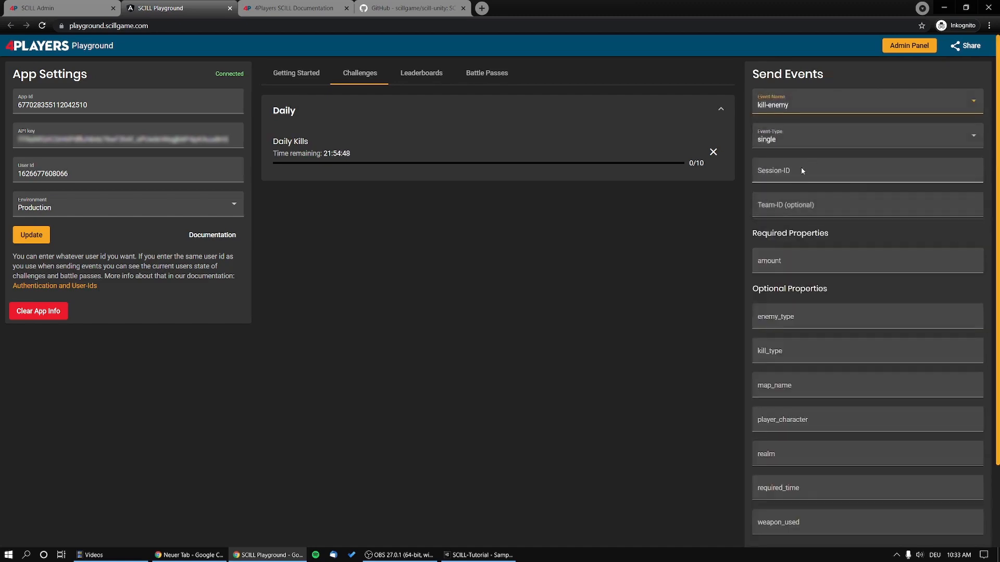
# - Try the group event type for the kill-enemy event and switch it back to single
pyautogui.click(777, 149)
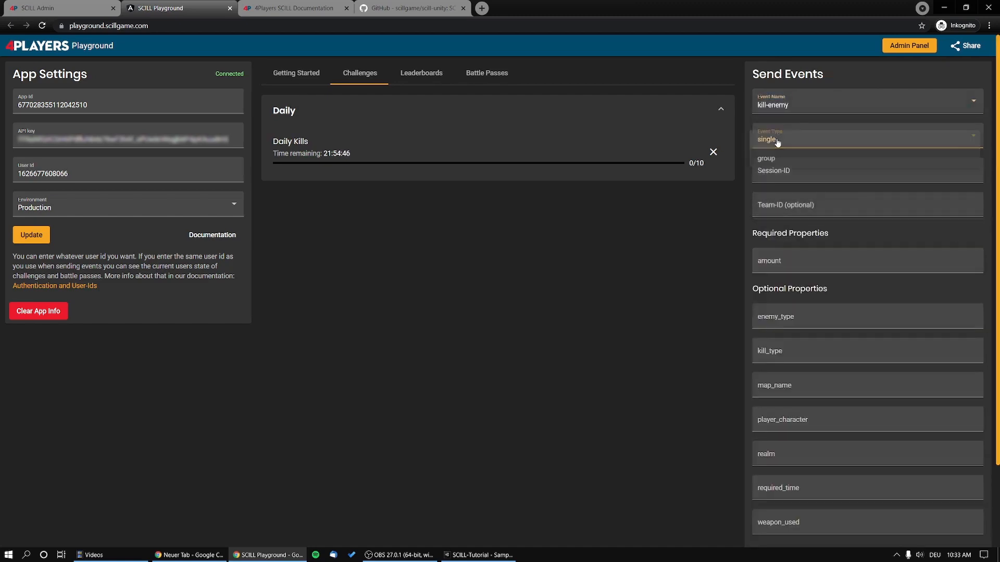
pyautogui.click(830, 145)
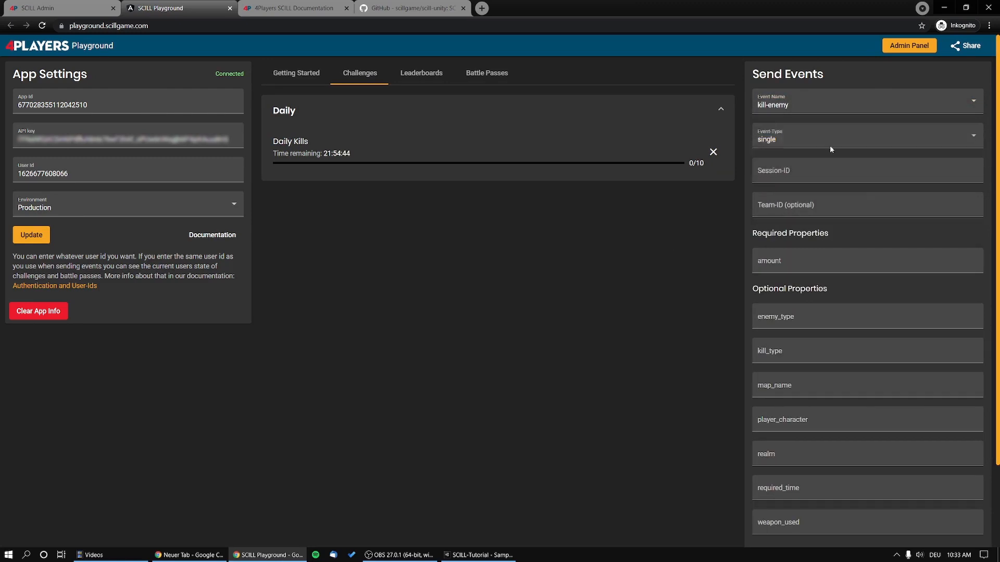
pyautogui.click(765, 148)
pyautogui.click(771, 162)
pyautogui.click(821, 138)
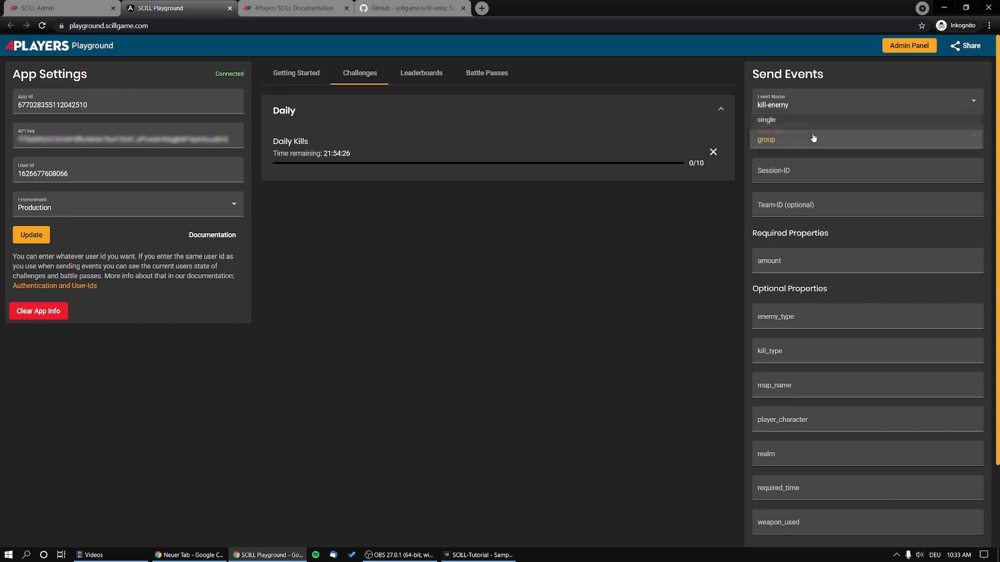
pyautogui.click(776, 120)
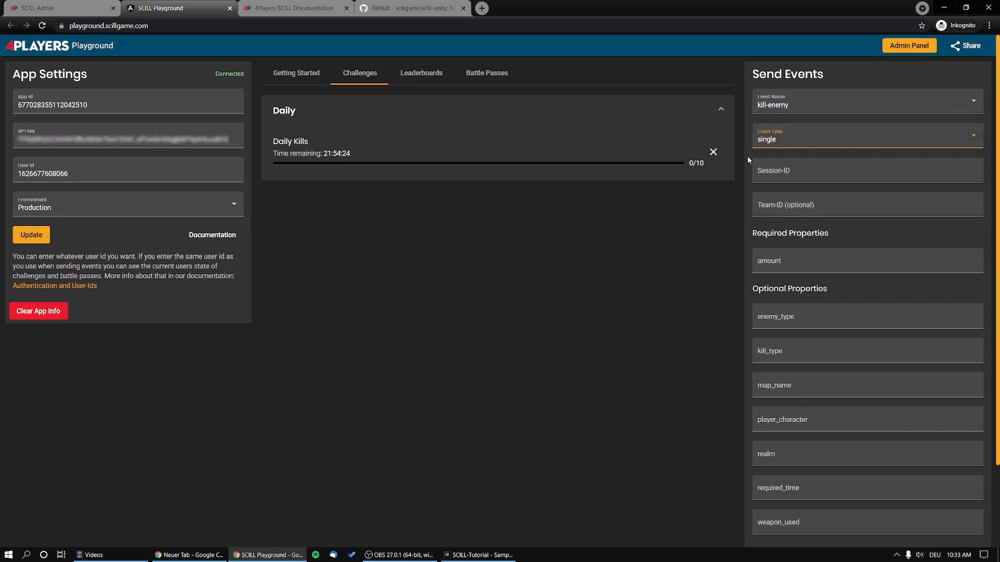
pyautogui.click(687, 238)
# - Set the required amount property of the kill-enemy event to 1
pyautogui.click(776, 262)
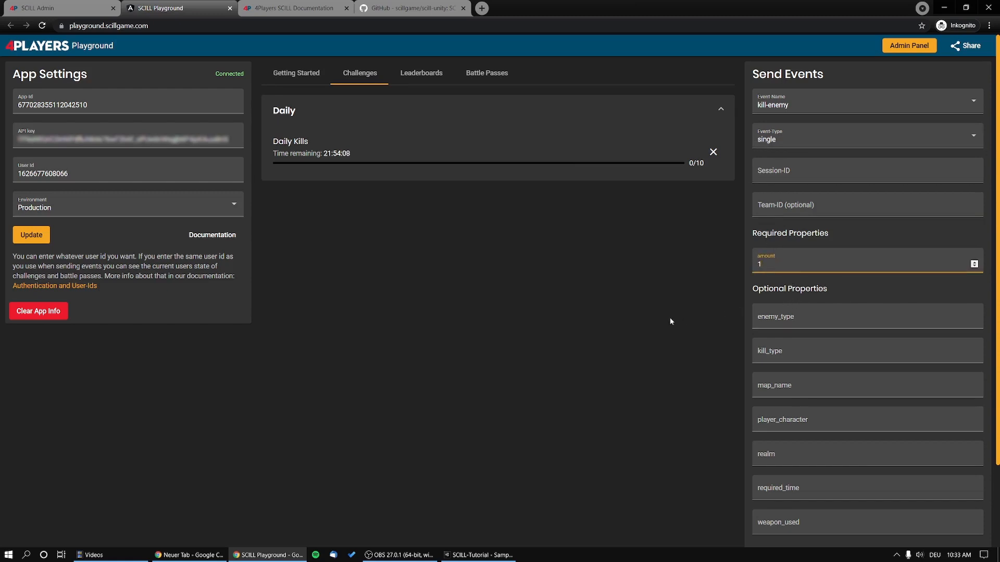
pyautogui.click(691, 316)
pyautogui.scroll(-2, 730, 307)
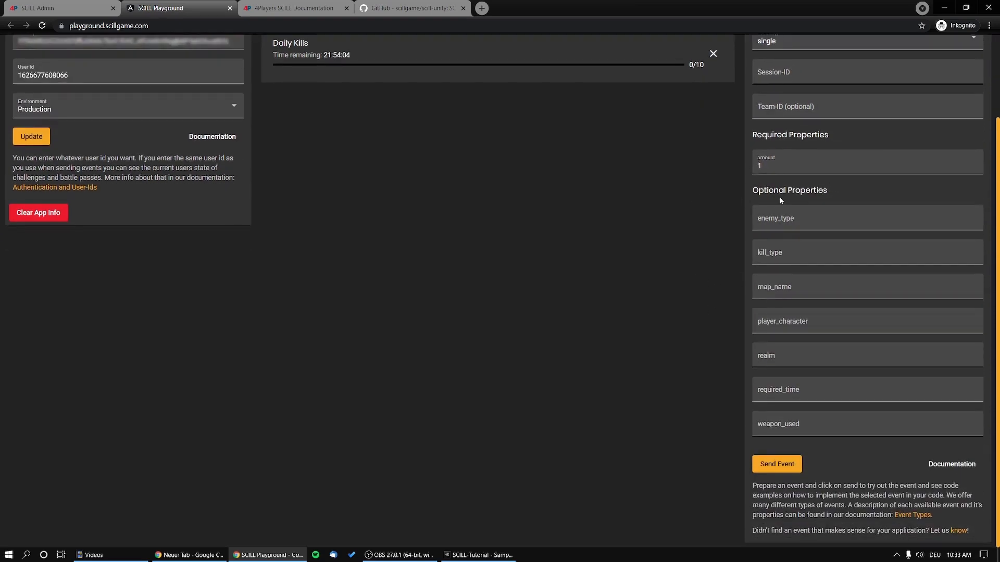
# - Try robot as the optional enemy_type value and clear the field again
pyautogui.click(786, 223)
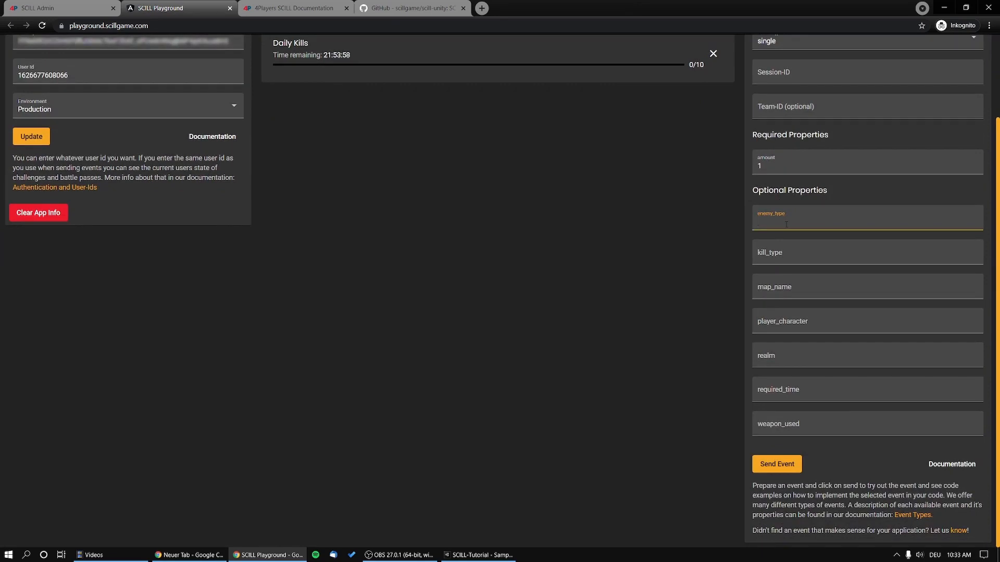
pyautogui.write('robot')
pyautogui.moveTo(781, 229); pyautogui.dragTo(692, 217)
pyautogui.press('BackSpace')
pyautogui.click(683, 305)
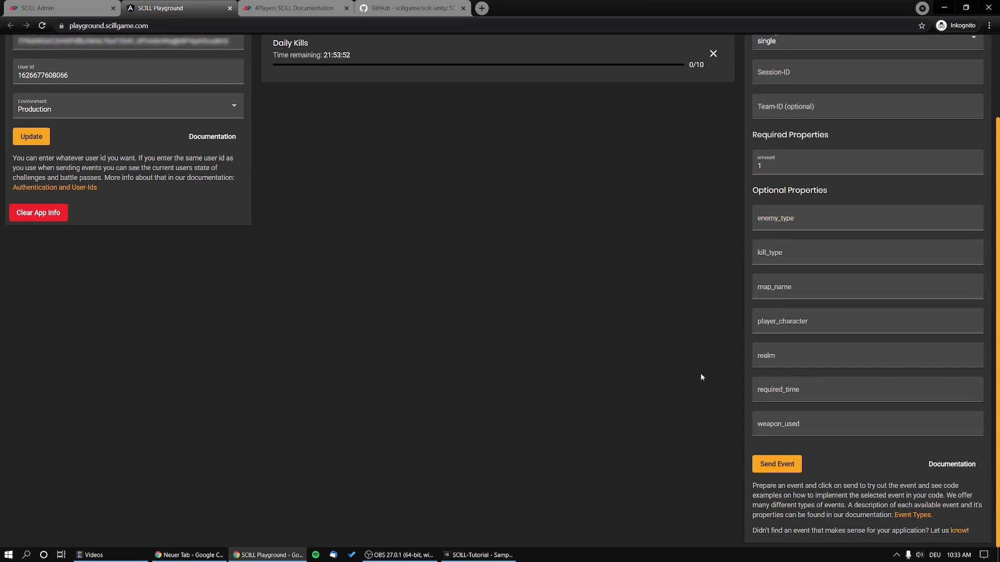
# - Try to send the kill-enemy event with an empty Session-ID and examine the returned response
pyautogui.scroll(2, 686, 369)
pyautogui.scroll(-1, 779, 512)
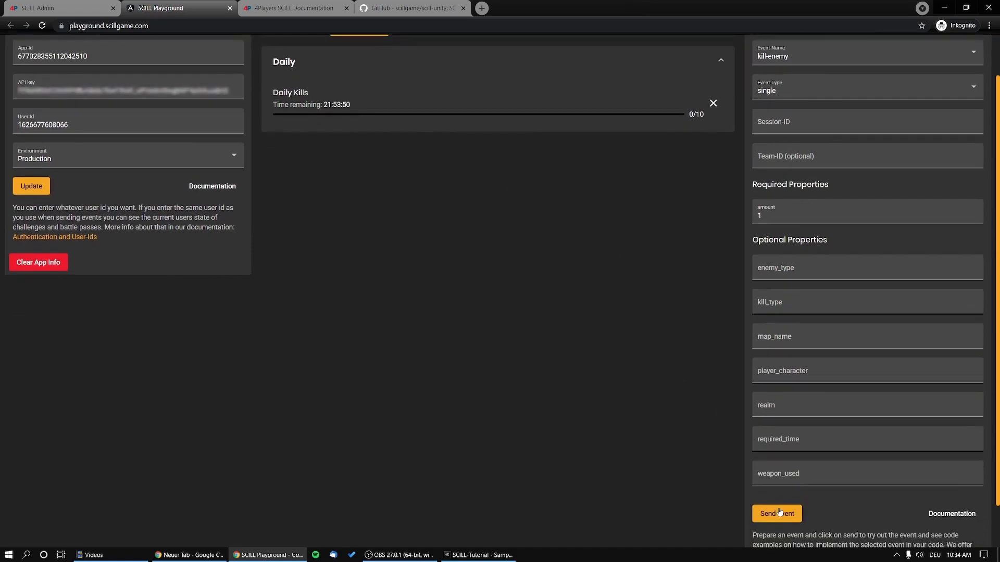
pyautogui.click(780, 513)
pyautogui.scroll(1, 664, 415)
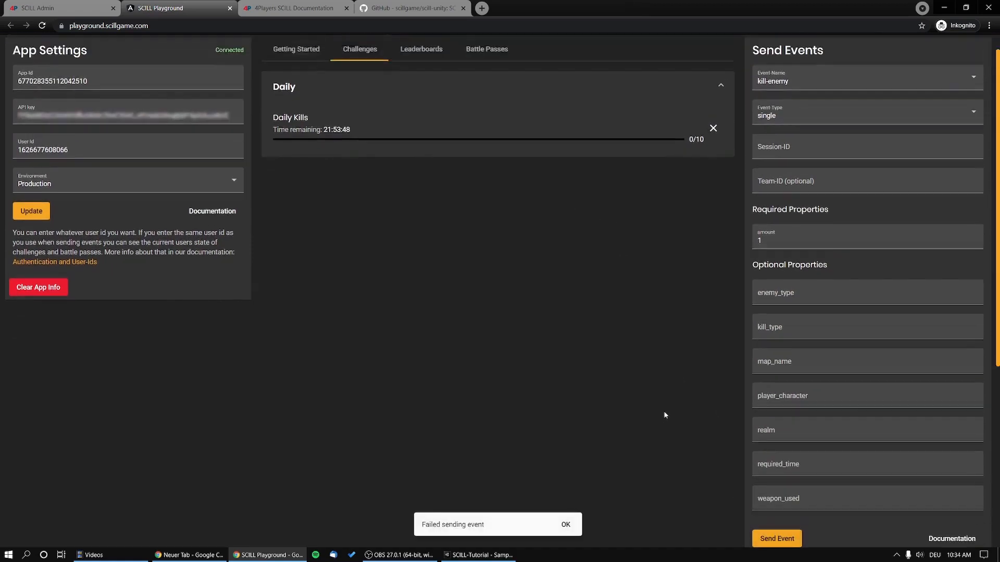
pyautogui.scroll(1, 664, 415)
pyautogui.scroll(-12, 700, 423)
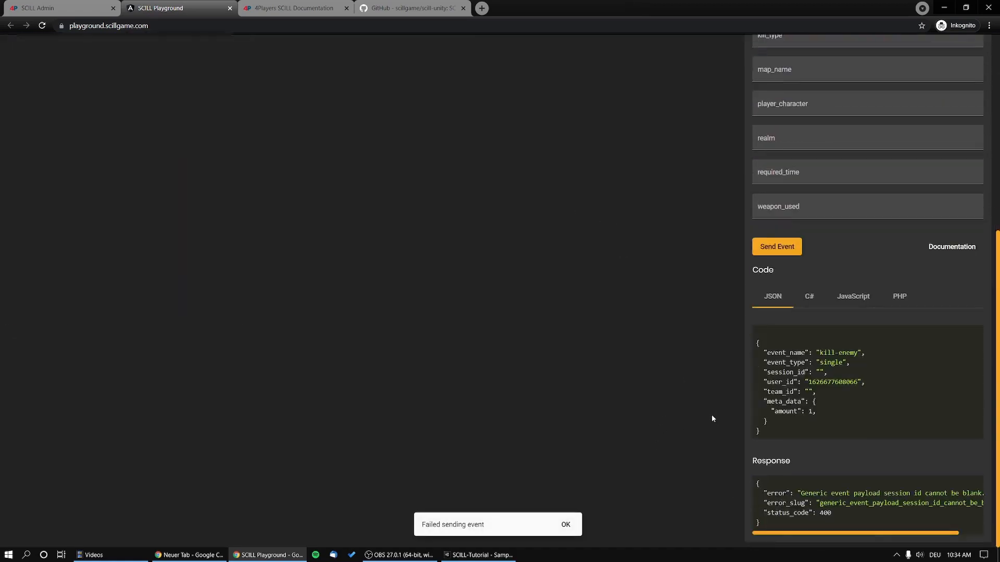
pyautogui.moveTo(880, 536); pyautogui.dragTo(903, 535)
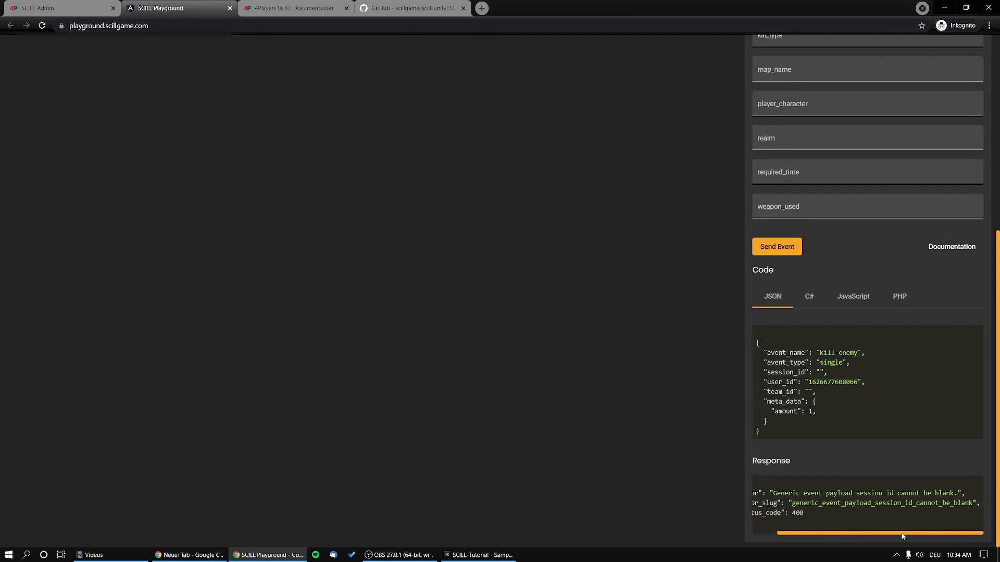
pyautogui.scroll(12, 633, 364)
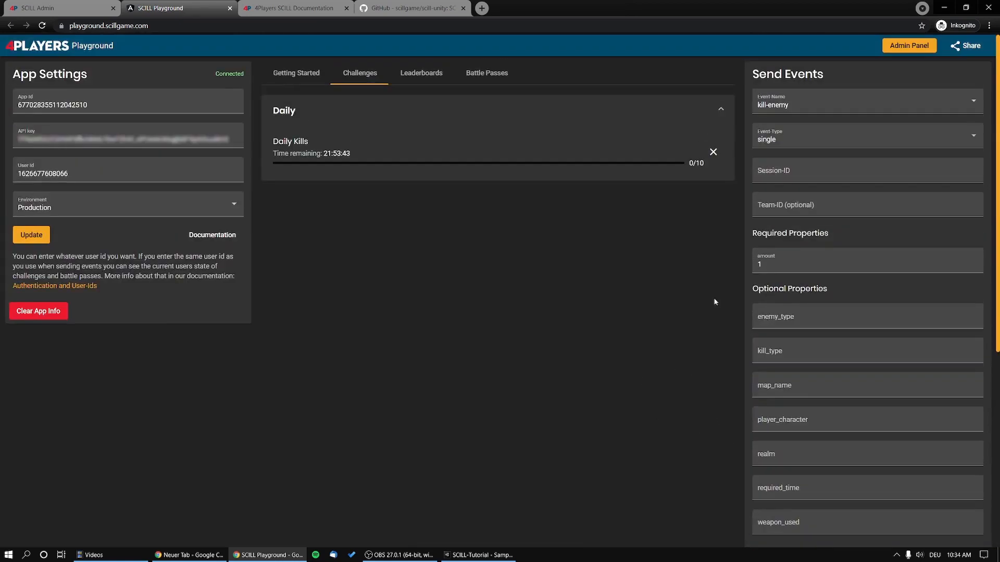
# - Set the event's Session-ID to persistent
pyautogui.click(792, 176)
pyautogui.write('persis')
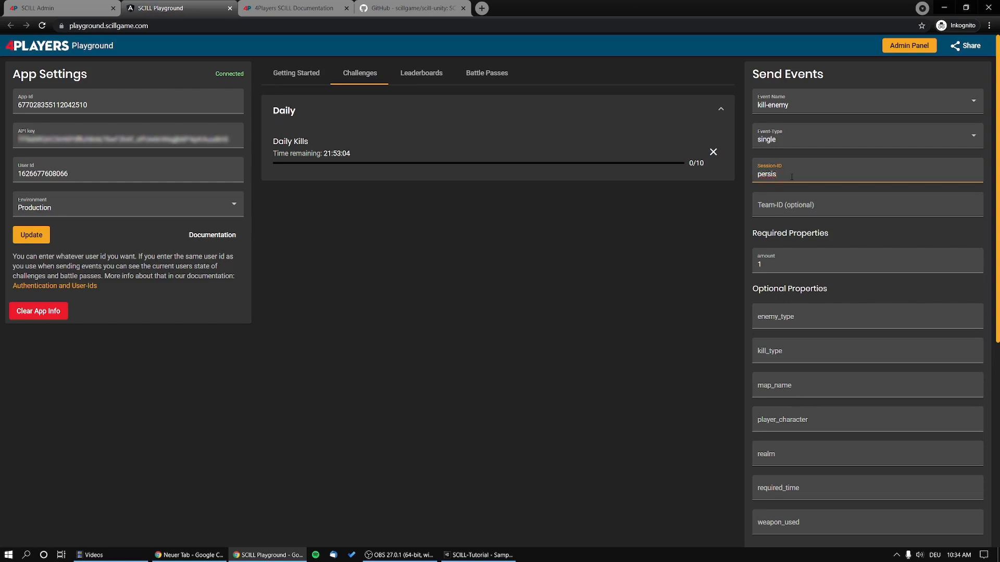
pyautogui.write('tent')
pyautogui.click(626, 270)
# - Send the kill-enemy event with the persistent session and check the Daily Kills progress
pyautogui.scroll(-2, 627, 270)
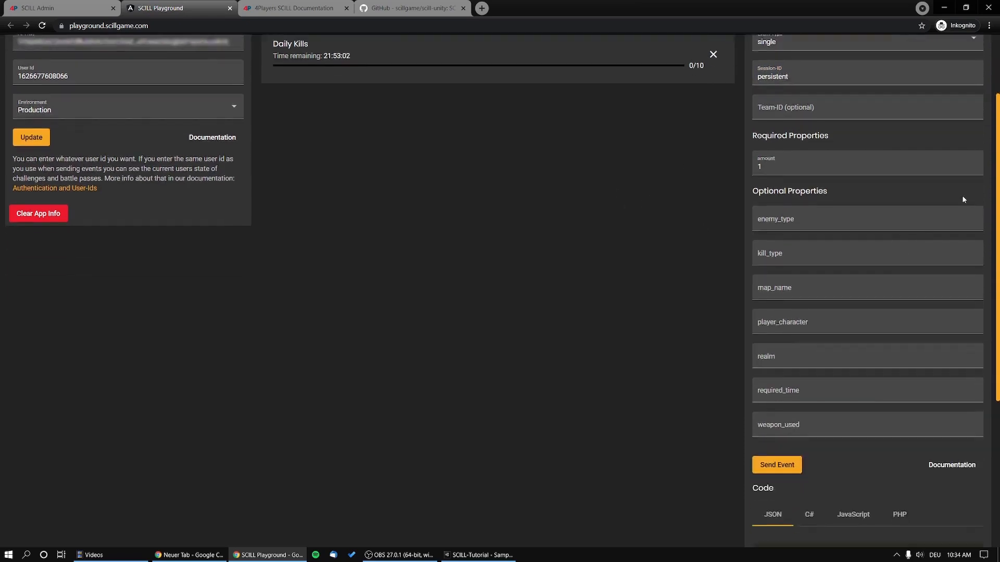
pyautogui.scroll(2, 764, 178)
pyautogui.scroll(-3, 767, 192)
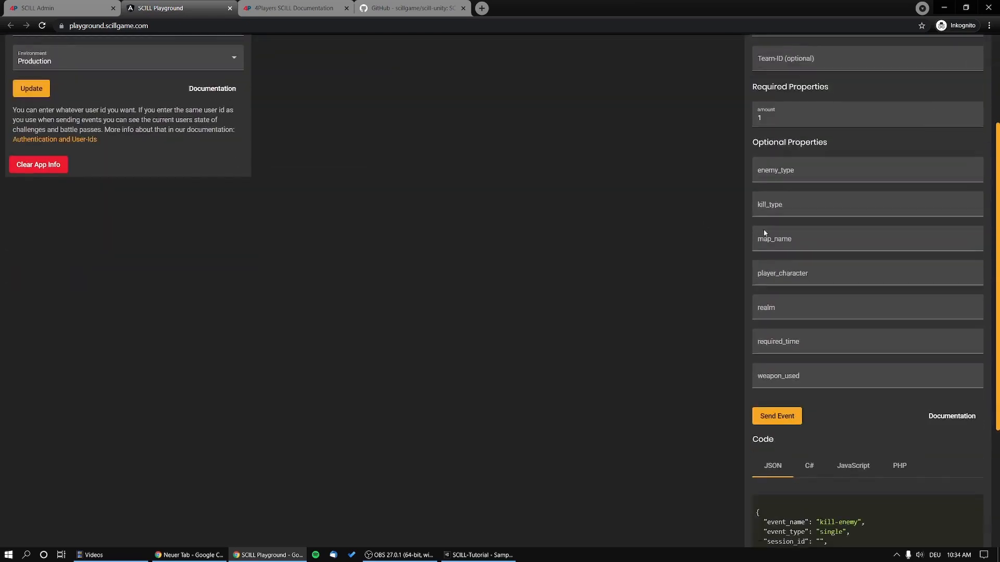
pyautogui.click(771, 417)
pyautogui.scroll(2, 616, 347)
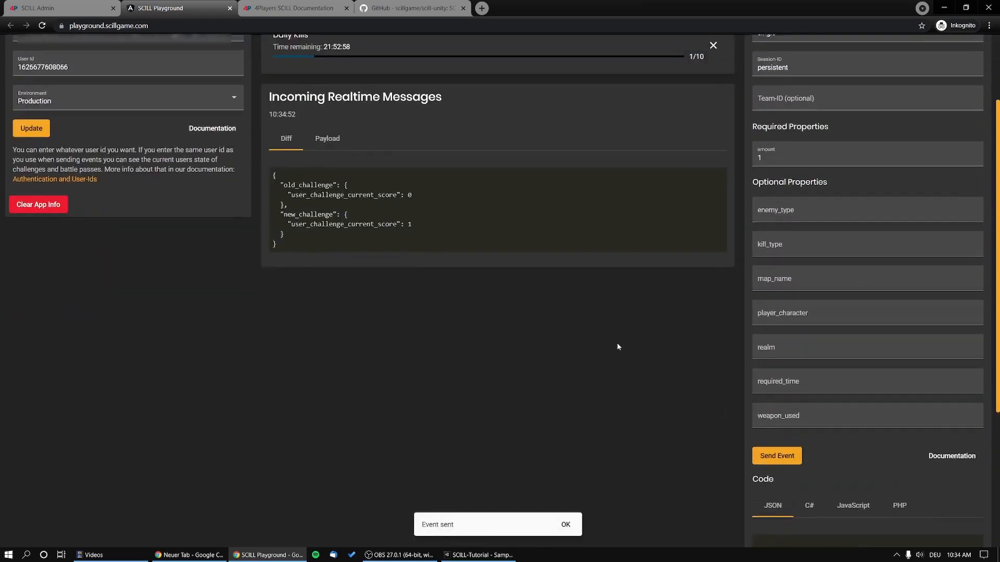
pyautogui.scroll(1, 526, 438)
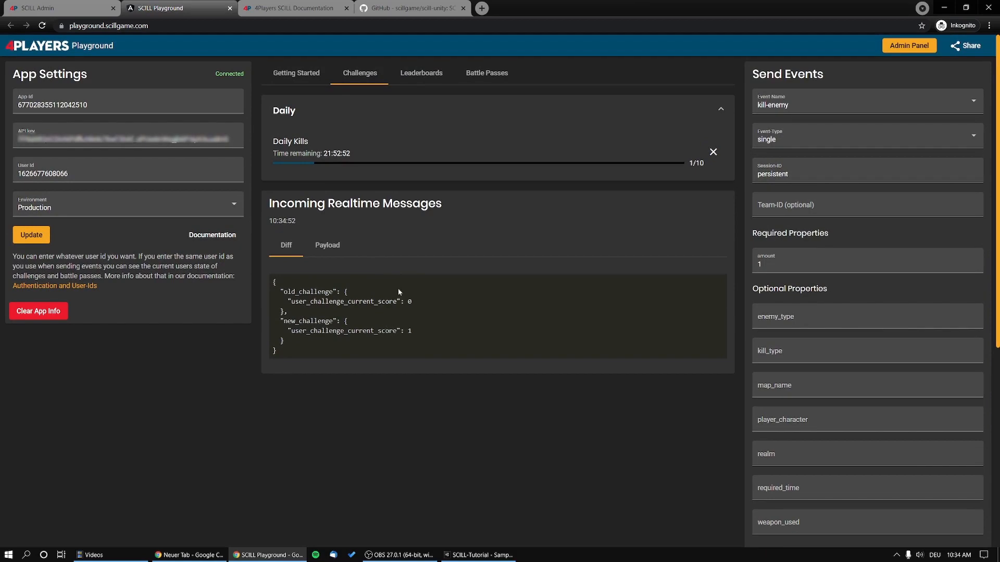
# - Examine the score diff and the full payload of the incoming realtime message
pyautogui.moveTo(273, 287); pyautogui.dragTo(405, 346)
pyautogui.click(441, 341)
pyautogui.scroll(-6, 478, 340)
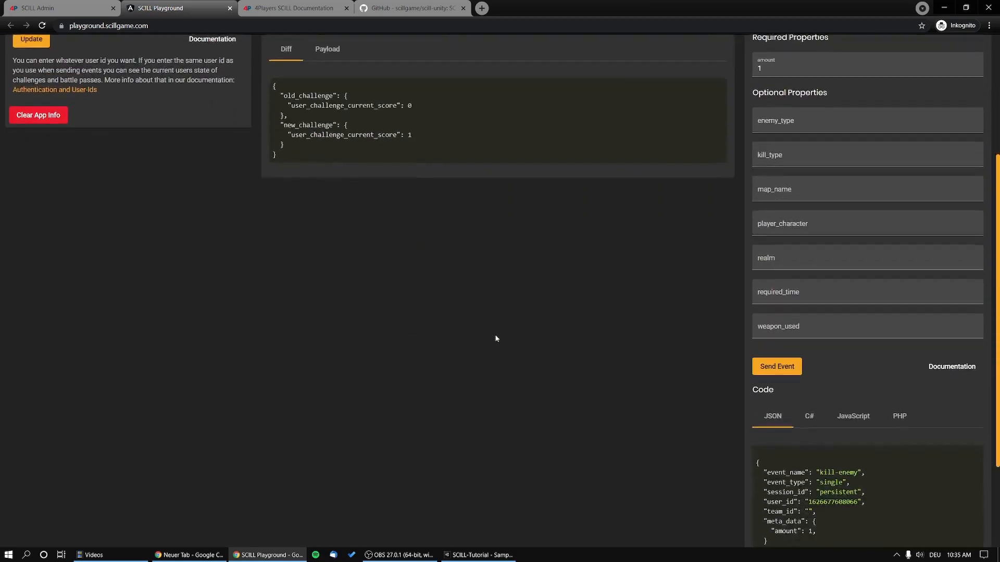
pyautogui.scroll(5, 496, 339)
pyautogui.click(334, 214)
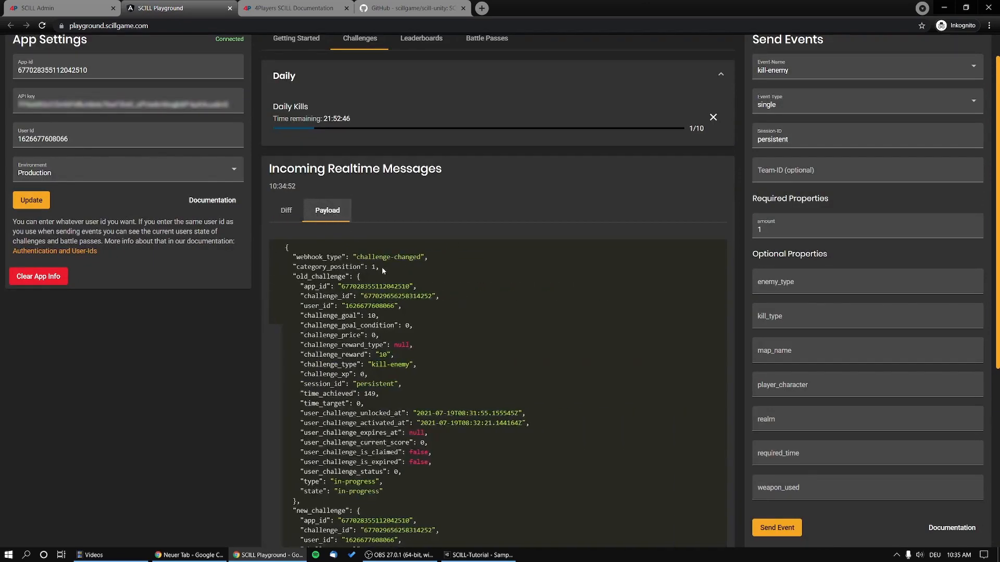
pyautogui.scroll(-5, 469, 312)
pyautogui.scroll(5, 504, 325)
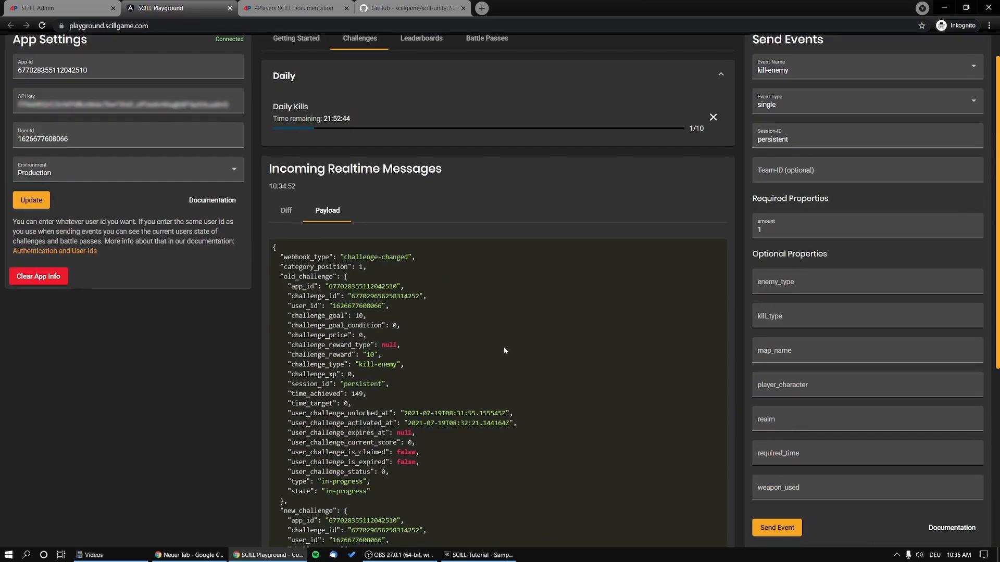
pyautogui.scroll(1, 633, 362)
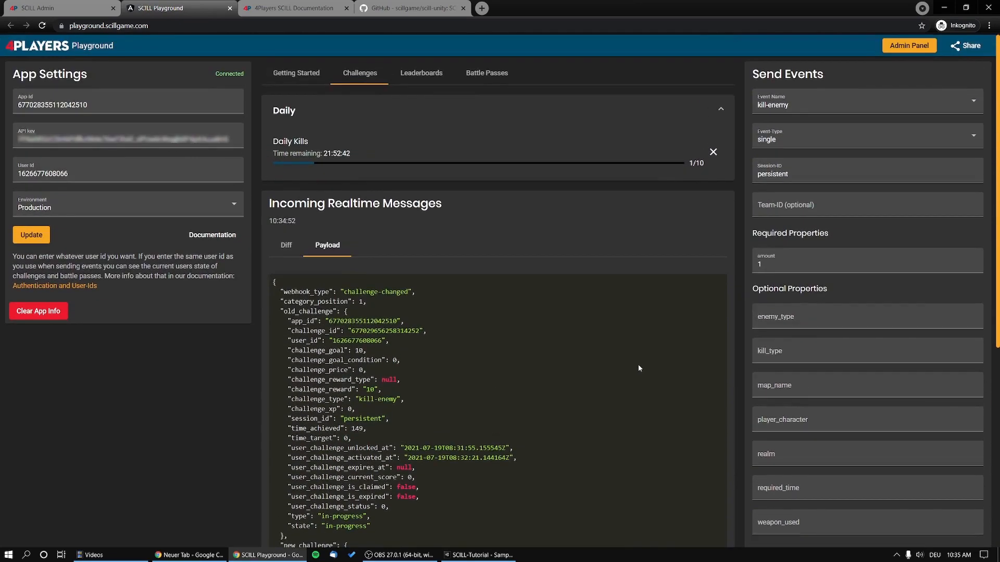
# - Send the same kill-enemy event again and check the updated Daily Kills progress
pyautogui.scroll(-1, 719, 417)
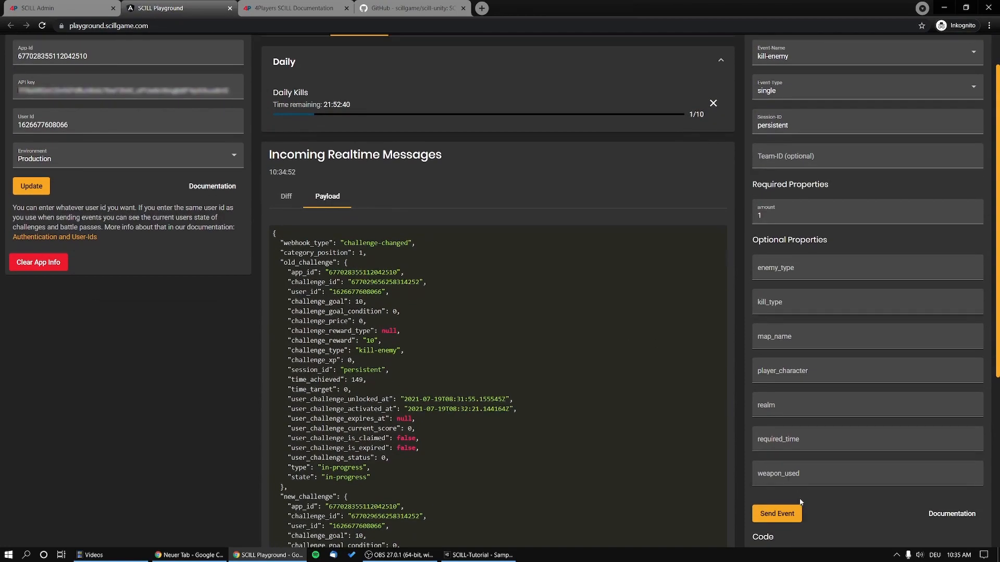
pyautogui.click(777, 514)
pyautogui.scroll(1, 485, 349)
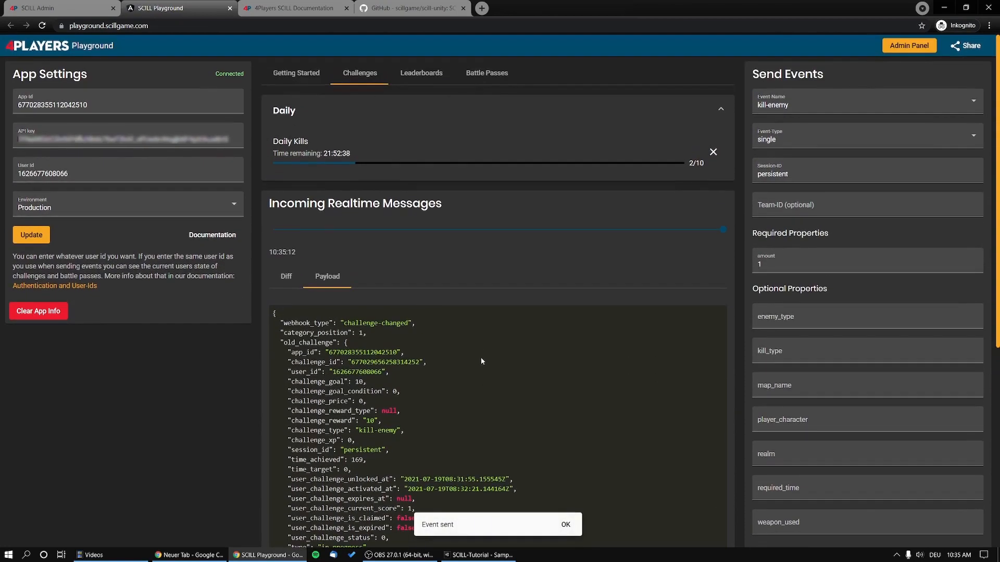